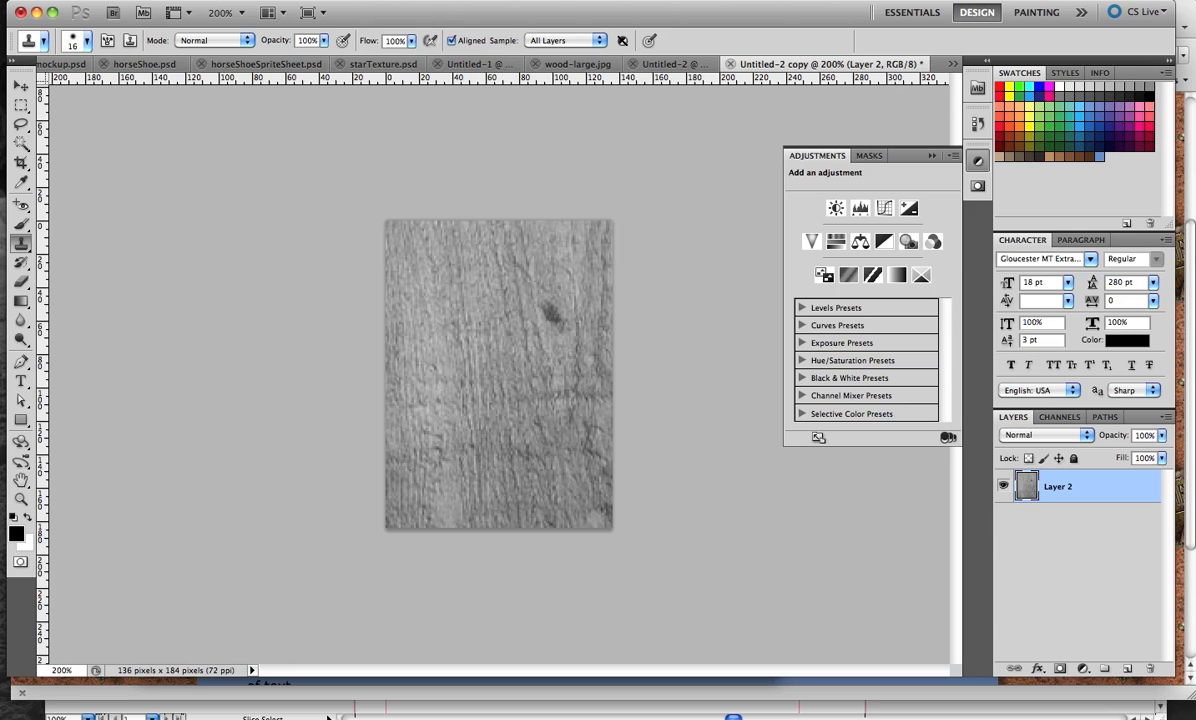
Step: Apply an Offset filter to the wood texture with horizontal 0, vertical -176 pixels and wrap-around edges
click(349, 1)
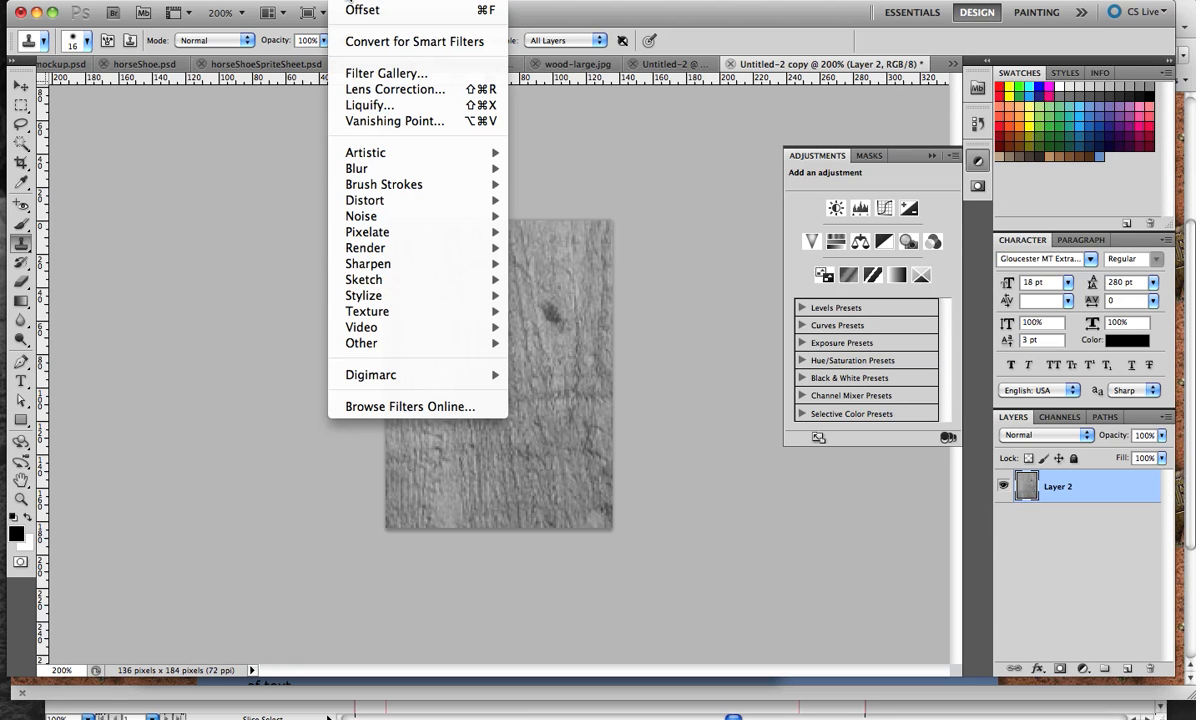
mouse_move(362, 345)
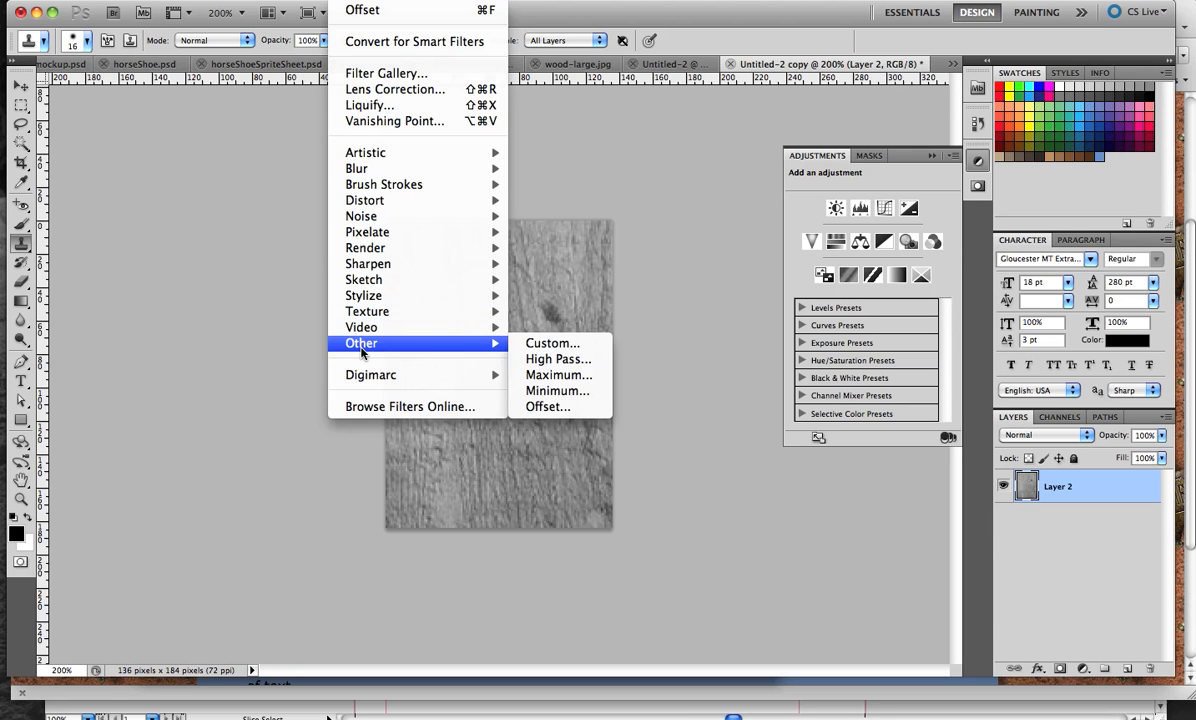
click(541, 407)
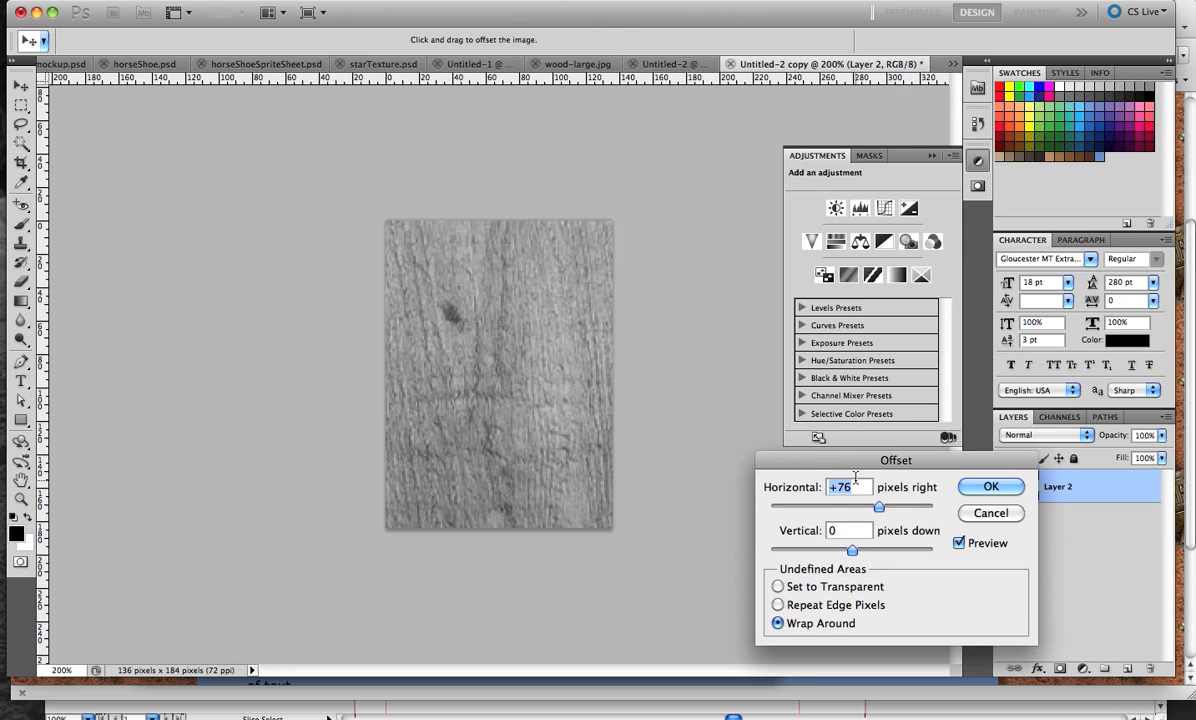
text(0)
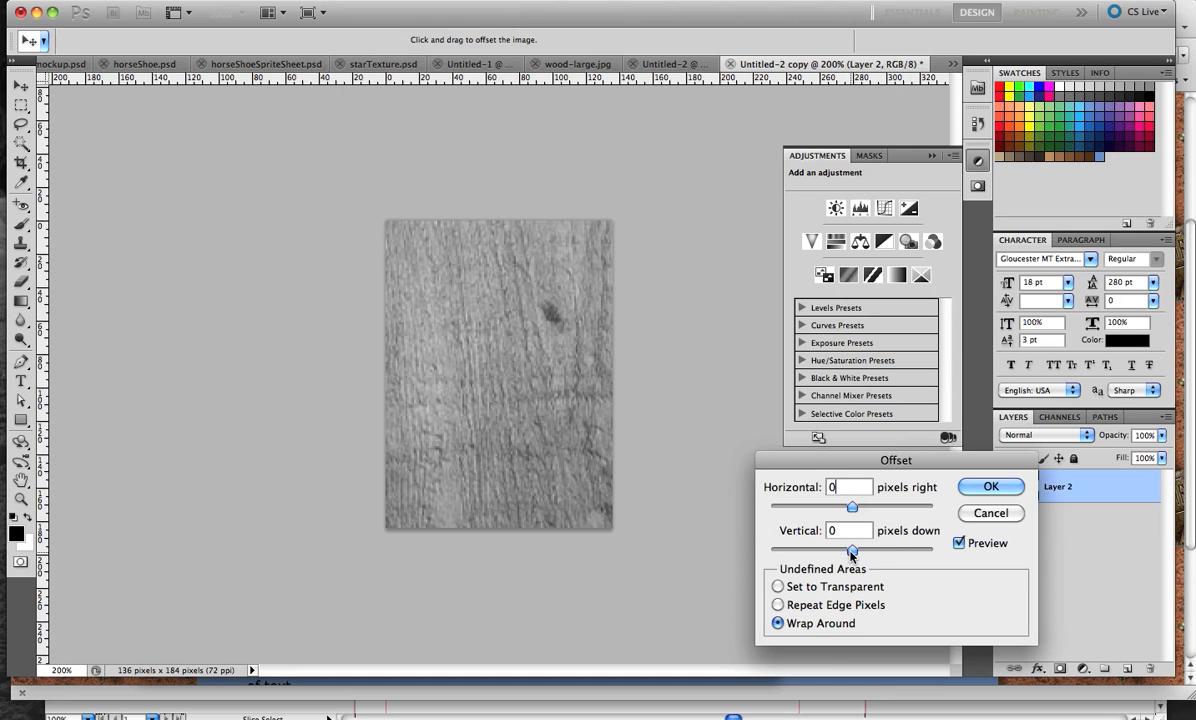
mouse_move(851, 555)
mouse_down()
mouse_move(865, 556)
mouse_move(843, 552)
mouse_up()
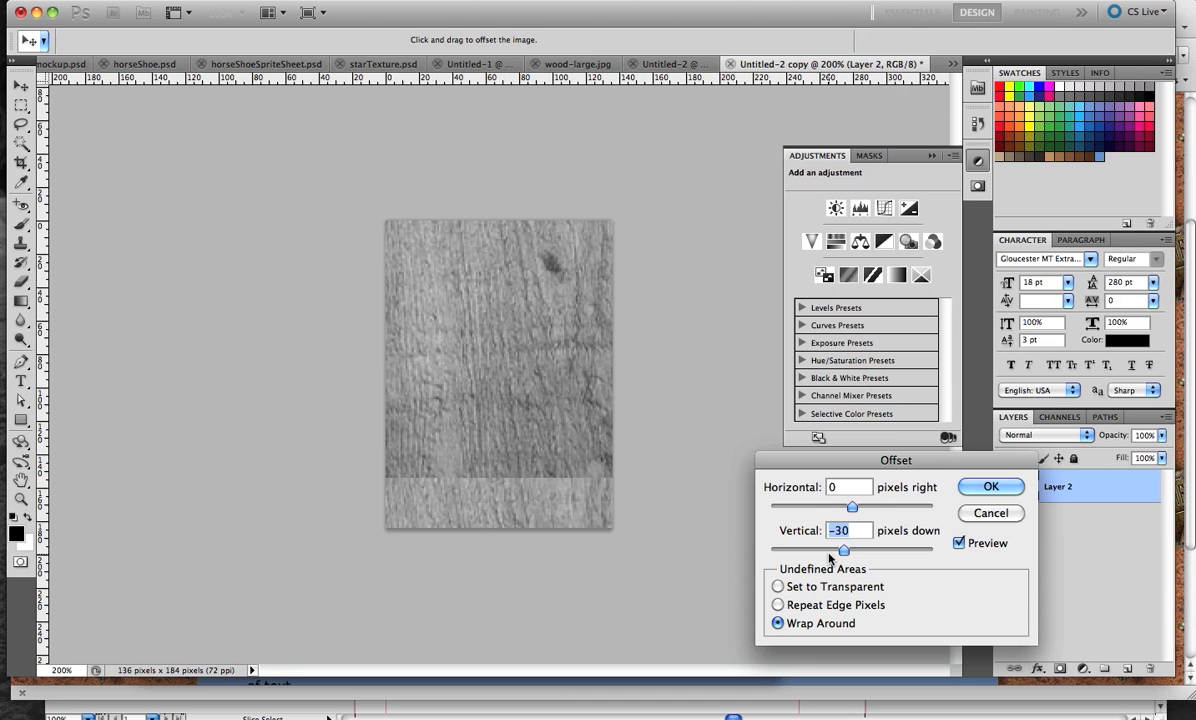
drag(843, 553, 807, 551)
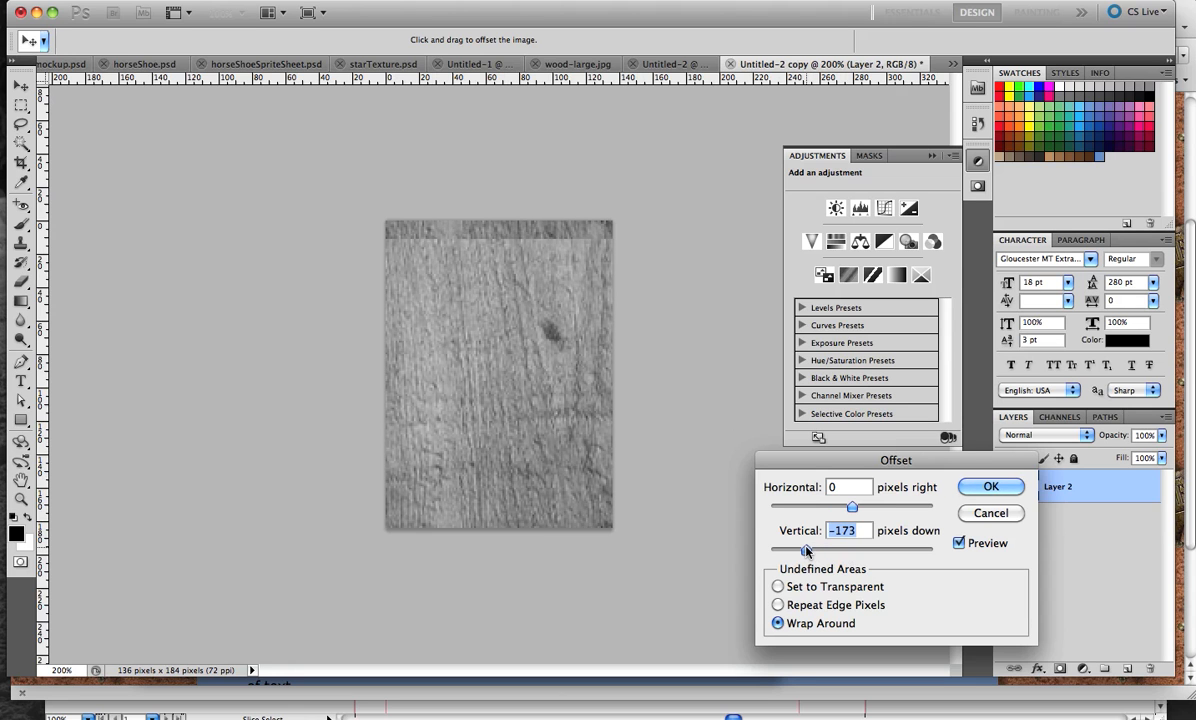
drag(806, 551, 805, 551)
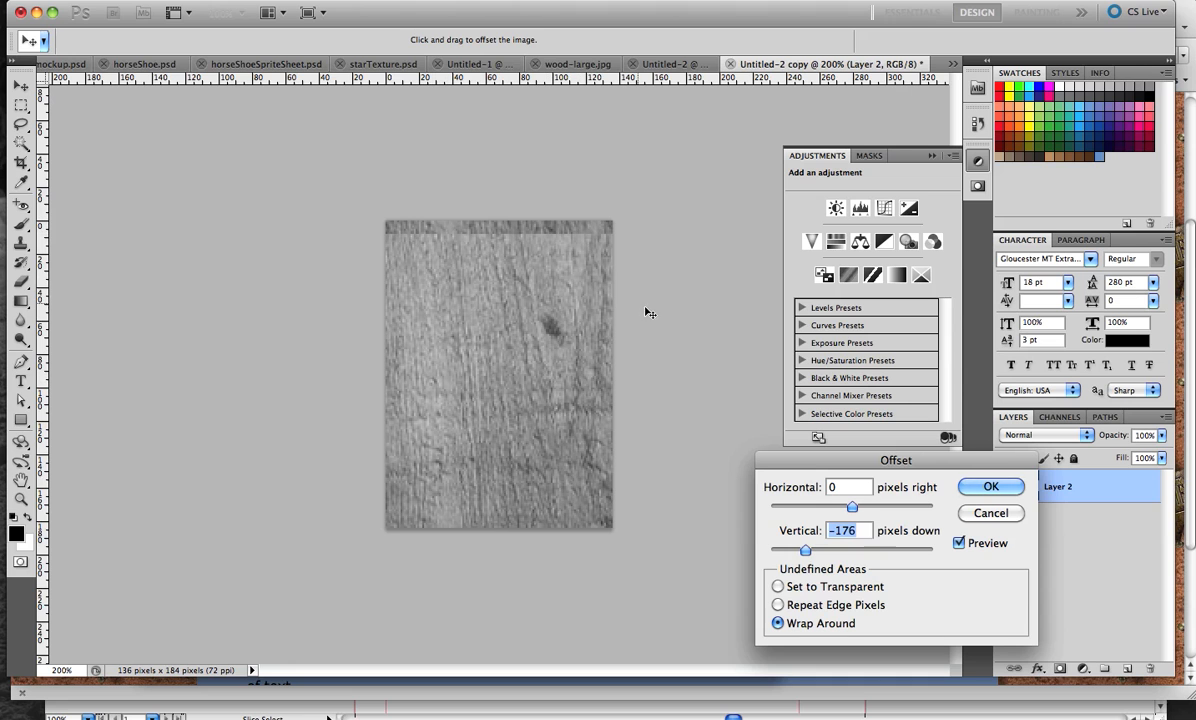
click(993, 486)
Step: Select the lighter wood area below the horizontal seam across the full image width with the Rectangular Marquee
key(s)
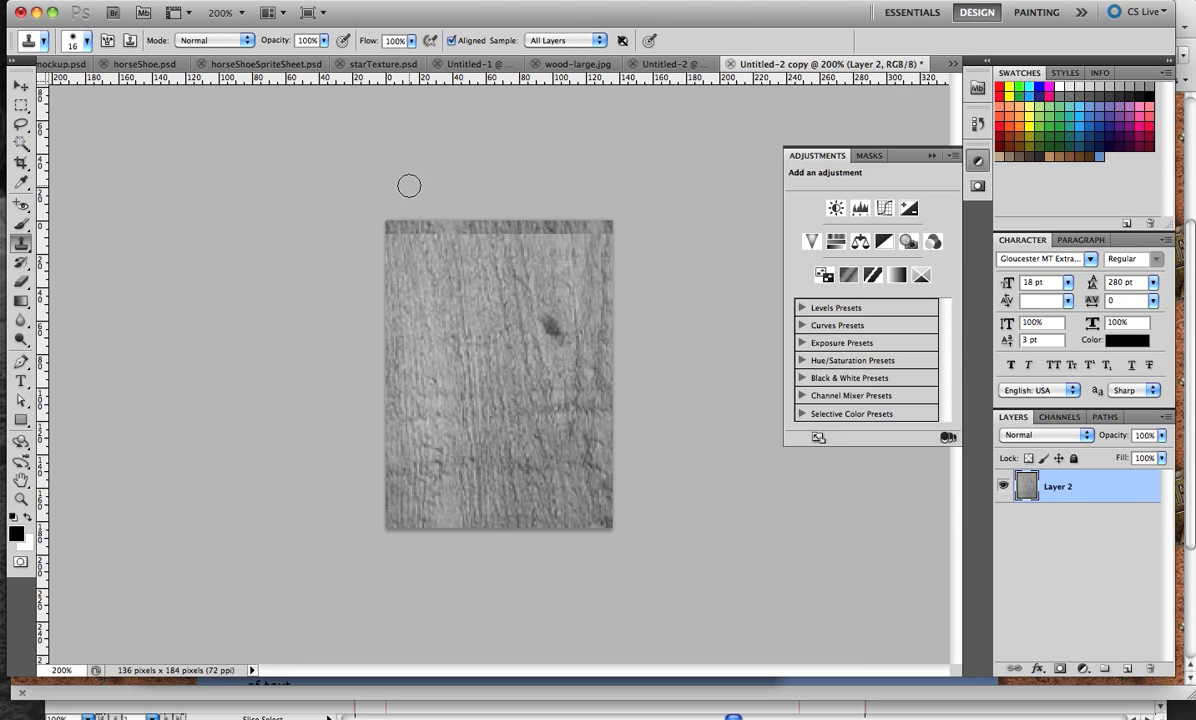
click(20, 105)
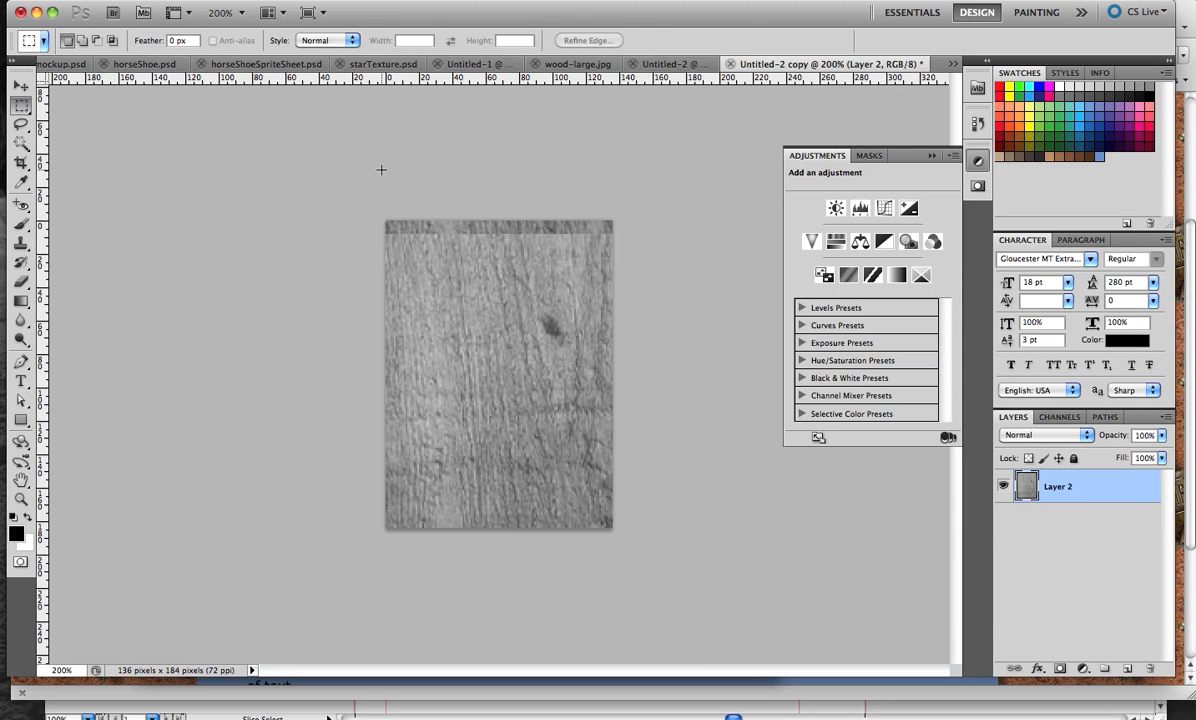
drag(379, 234, 623, 531)
drag(623, 531, 623, 531)
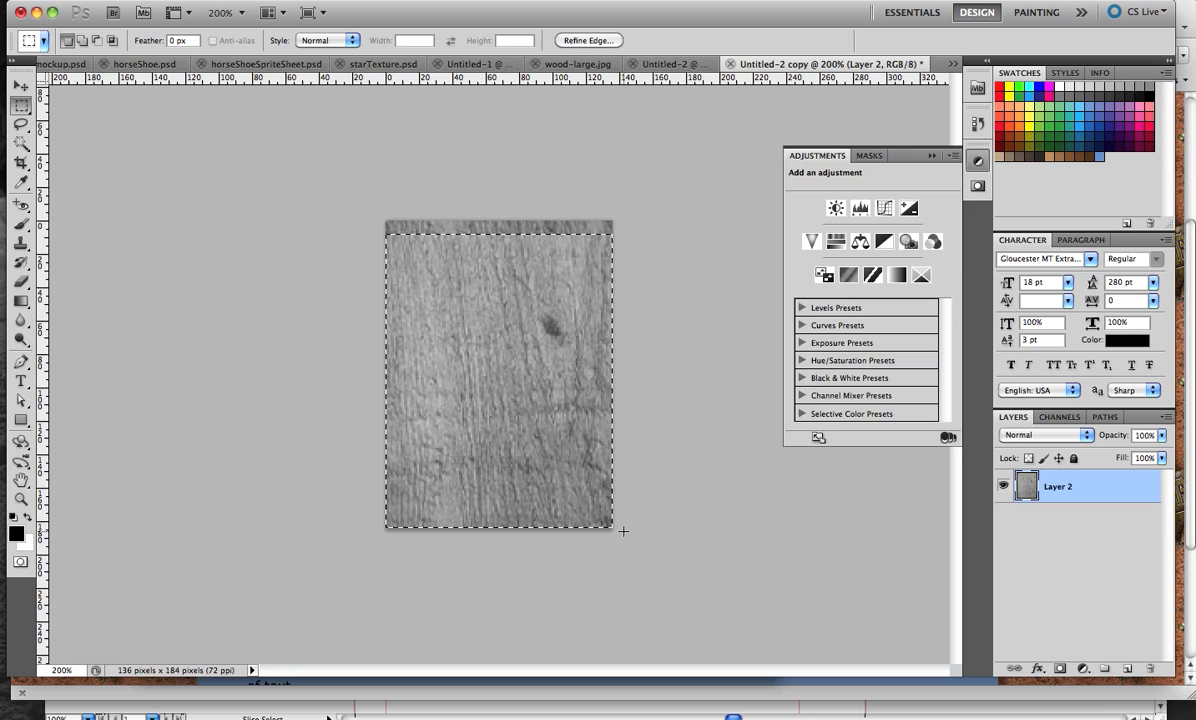
Step: Add a Curves adjustment layer for the selected area and darken its midtones with input 148 and output 122
click(1085, 669)
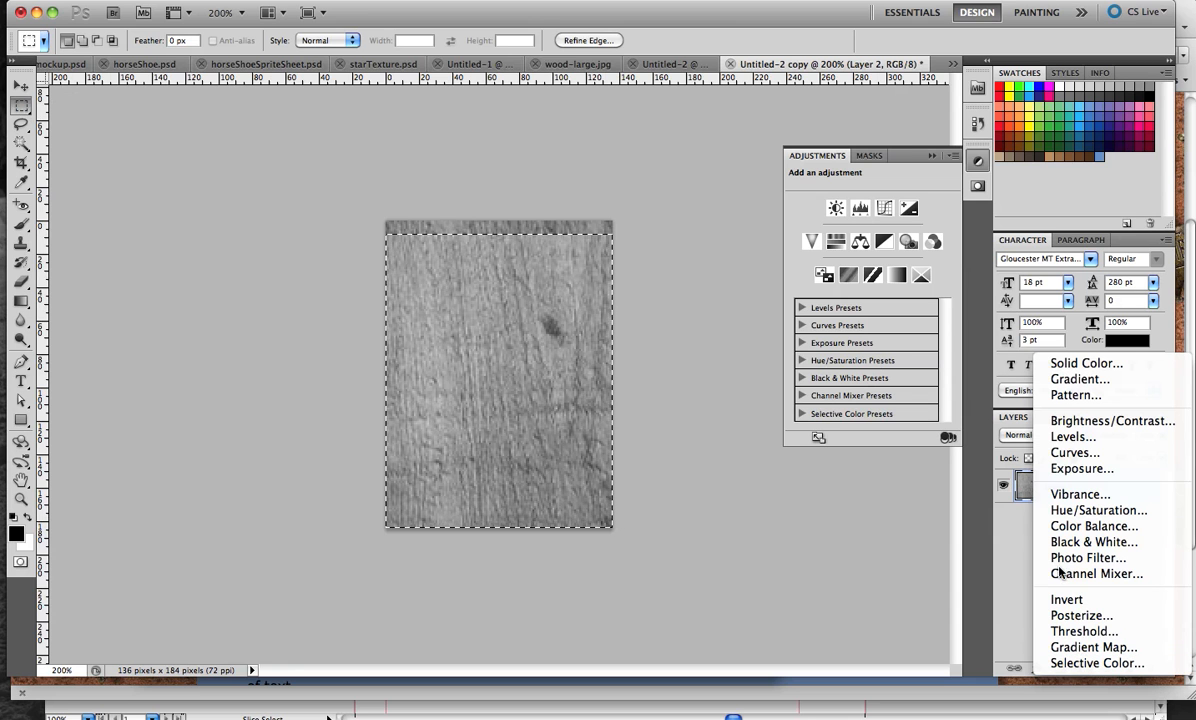
click(1066, 453)
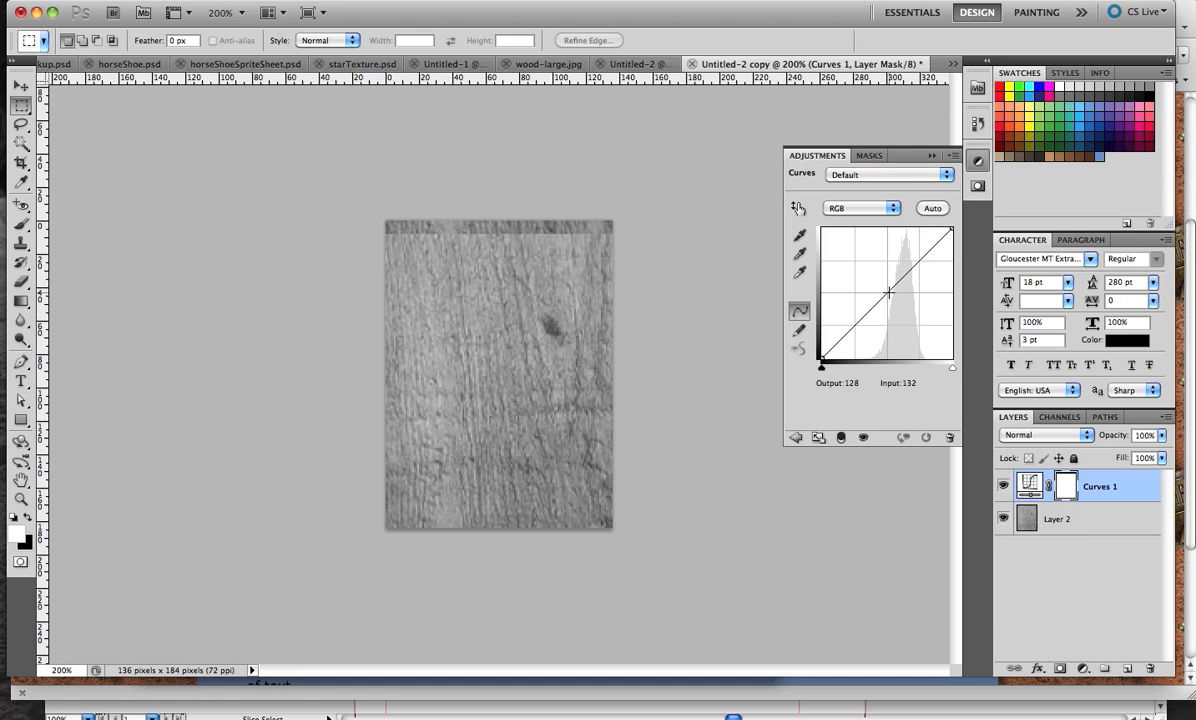
mouse_move(899, 282)
mouse_down()
mouse_move(887, 255)
mouse_move(909, 315)
mouse_move(897, 291)
mouse_up()
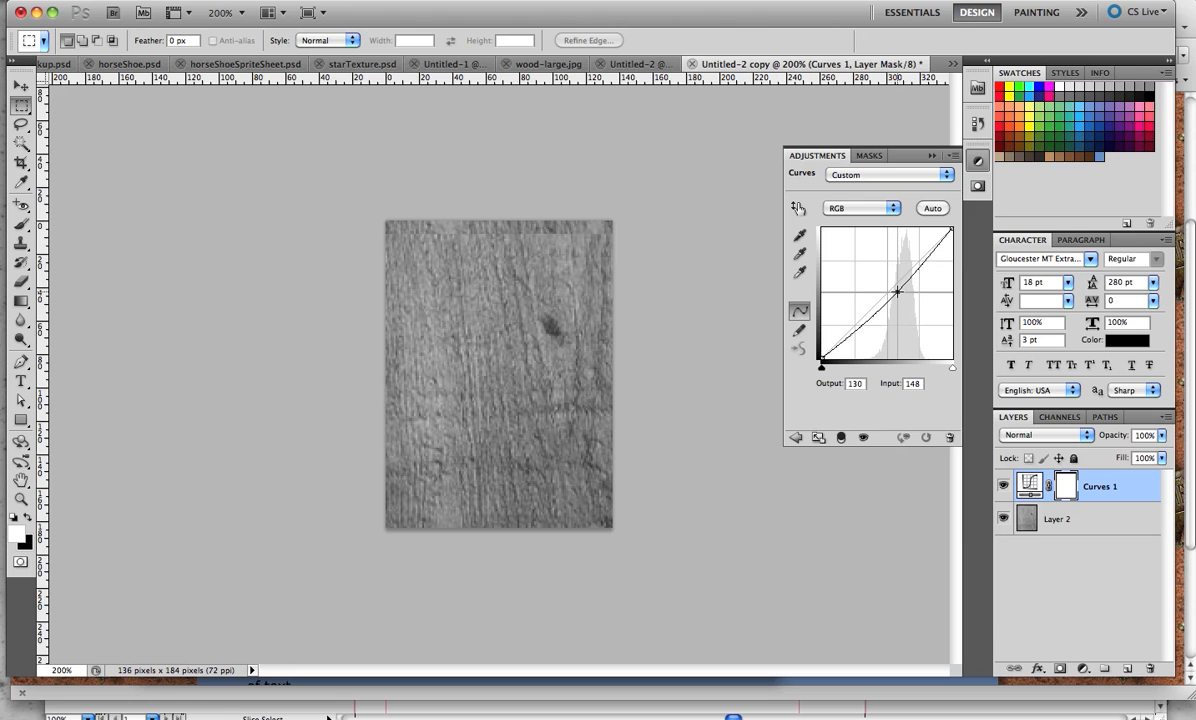
drag(897, 291, 897, 294)
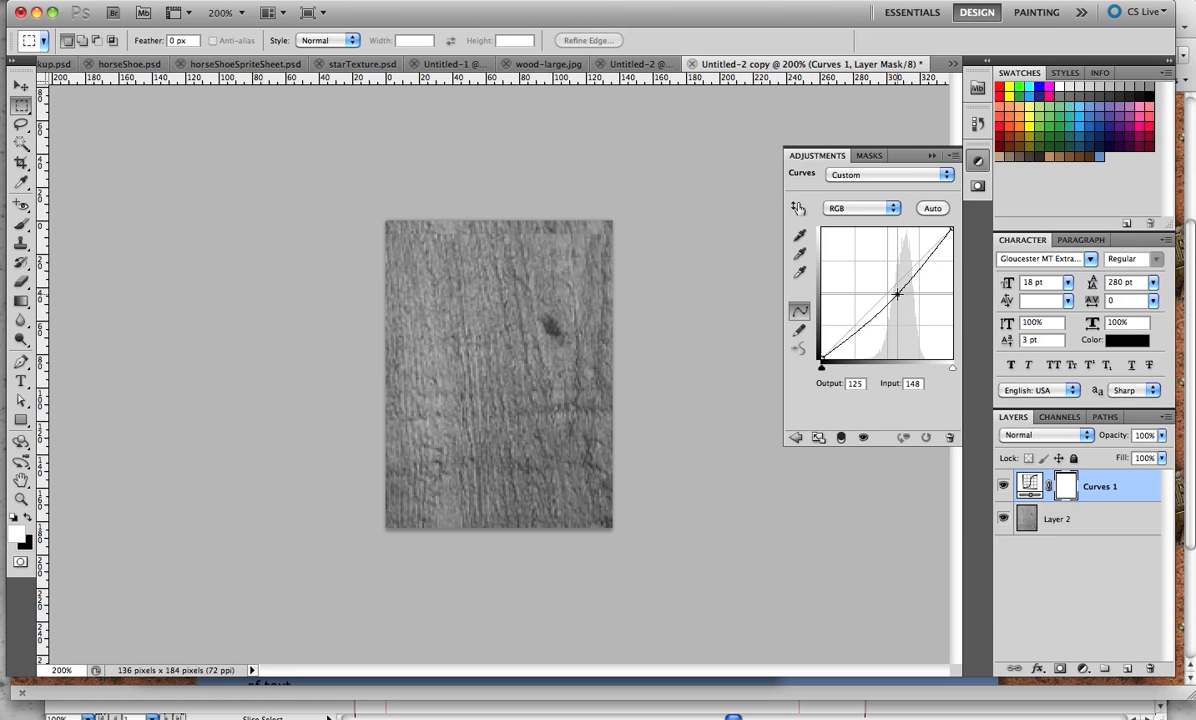
drag(897, 294, 897, 296)
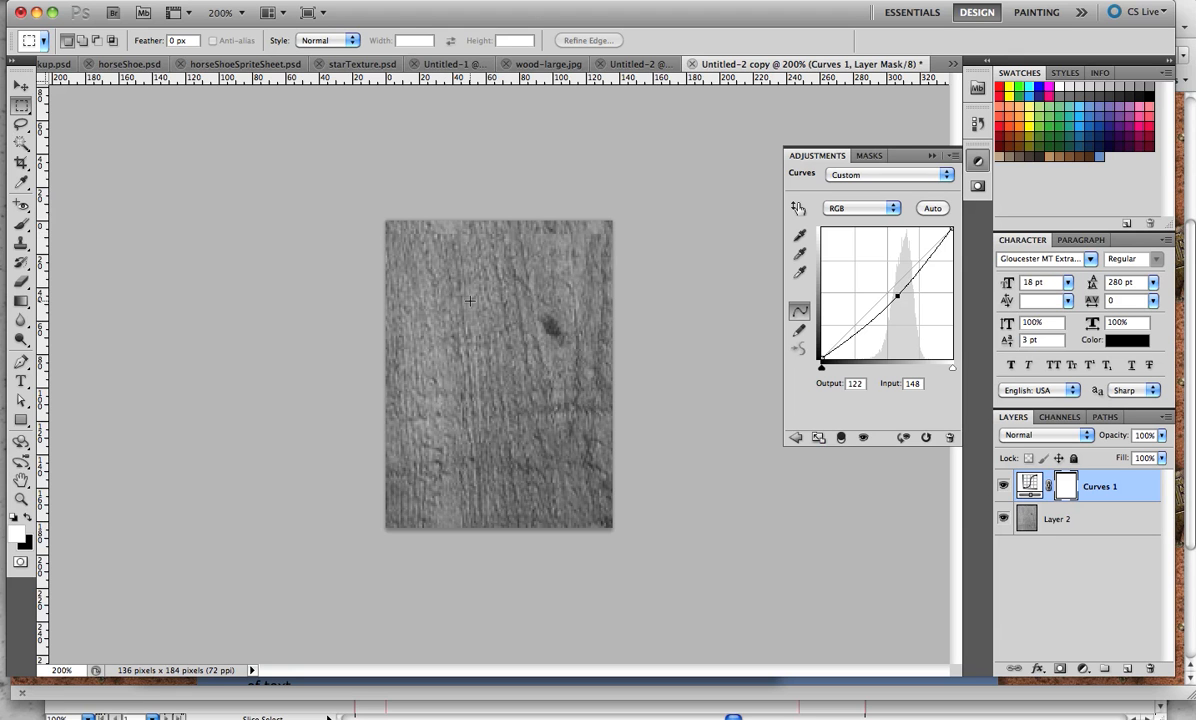
Step: Display the Curves 1 layer mask on the canvas and select its white area with the Magic Wand
alt+click(1066, 486)
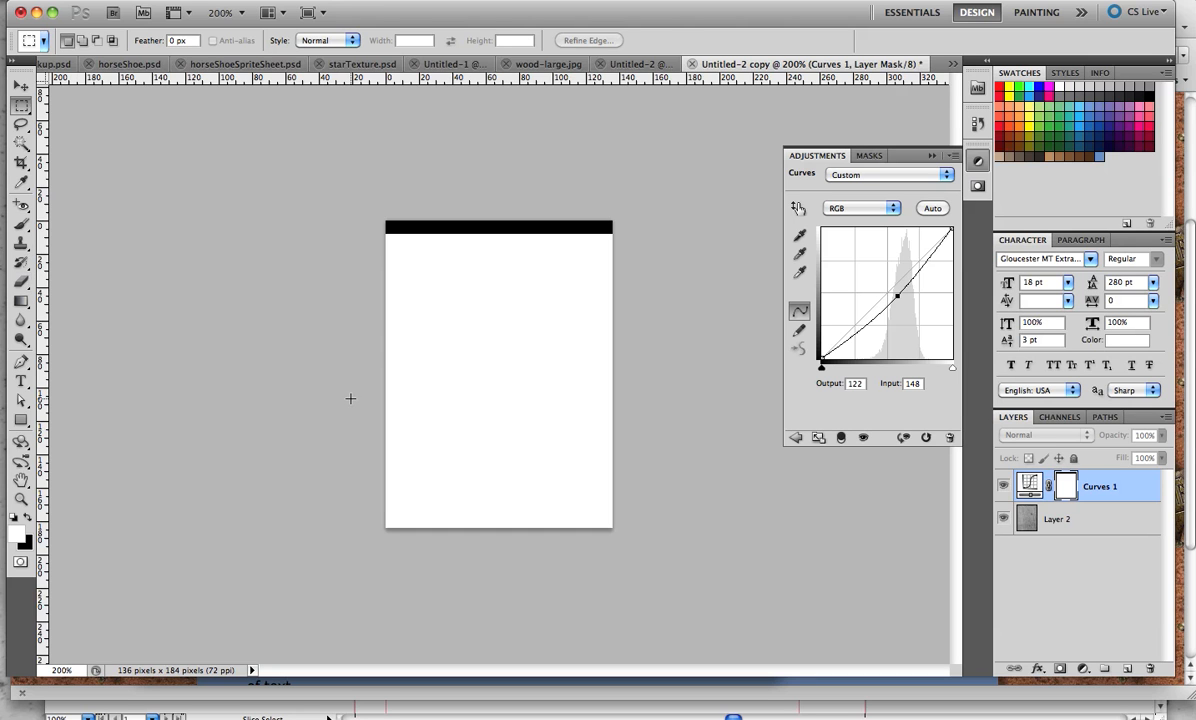
click(20, 145)
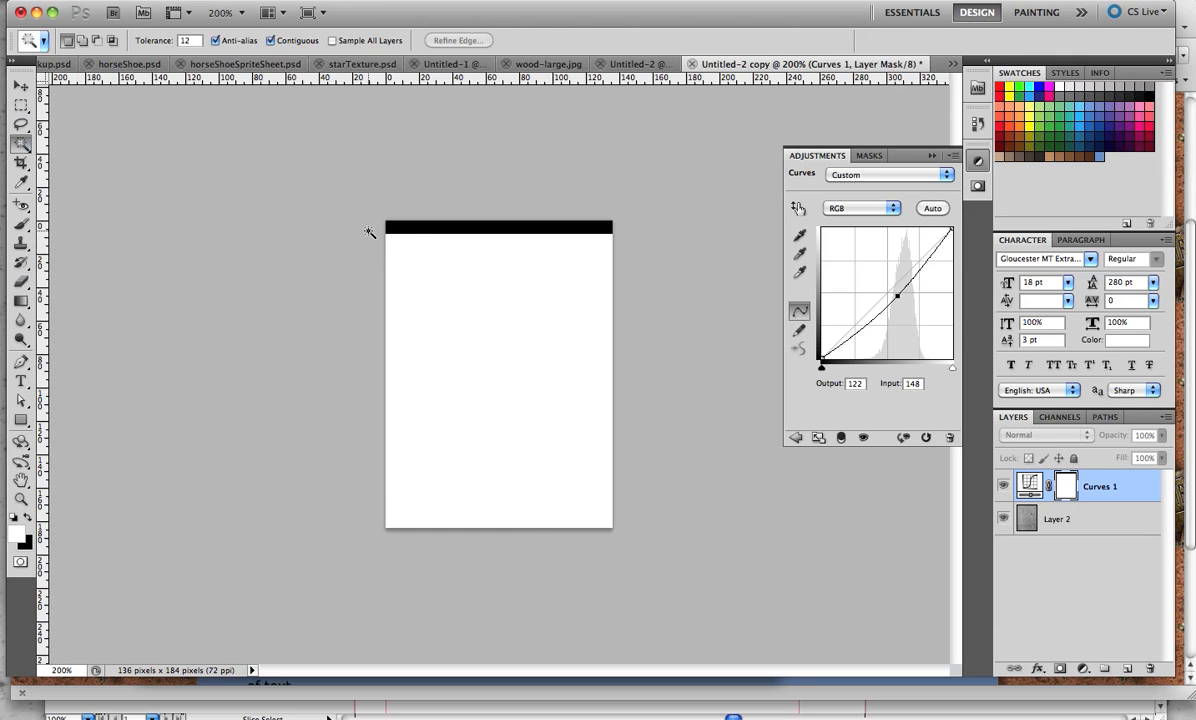
click(494, 303)
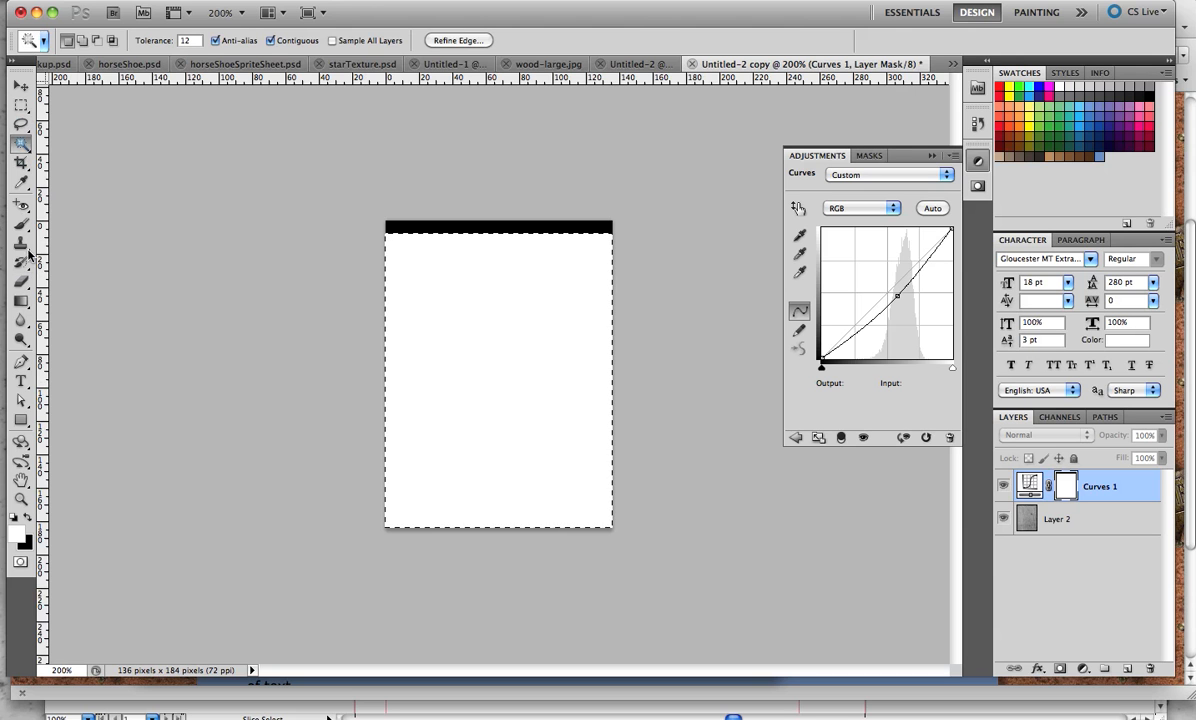
Step: Fill the selected mask area with a linear gradient from white at the seam to black at the lower edge, then exit mask view and deselect
click(21, 298)
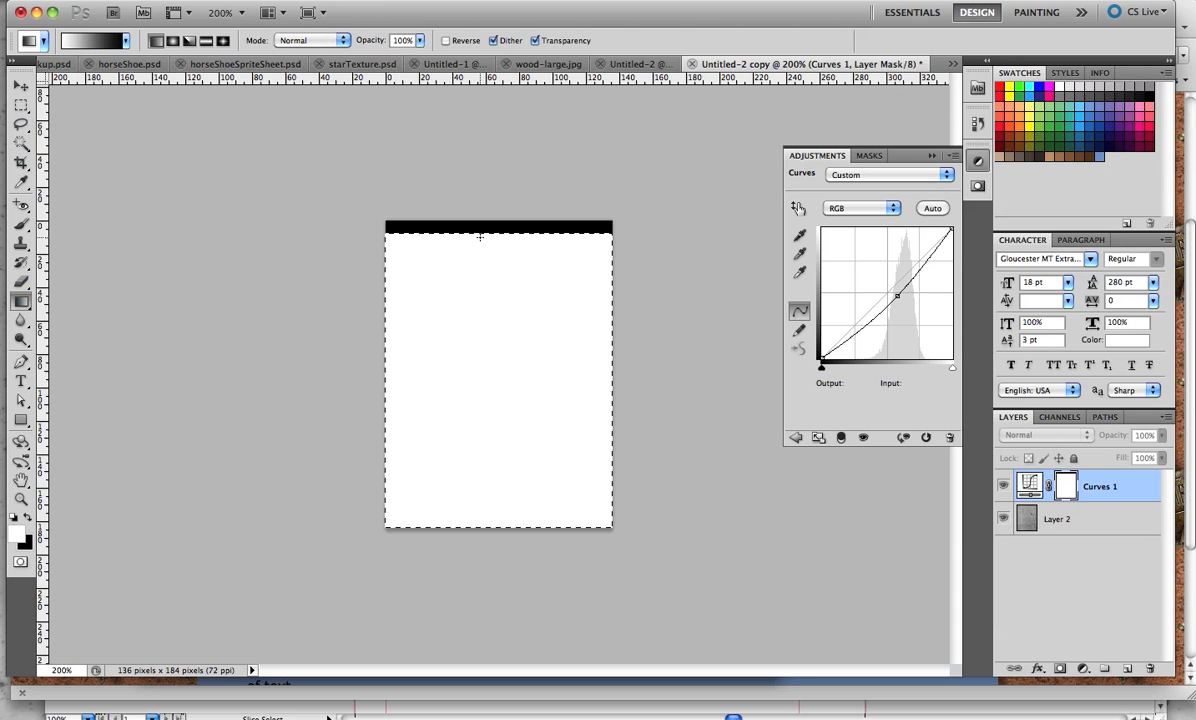
drag(481, 356, 481, 441)
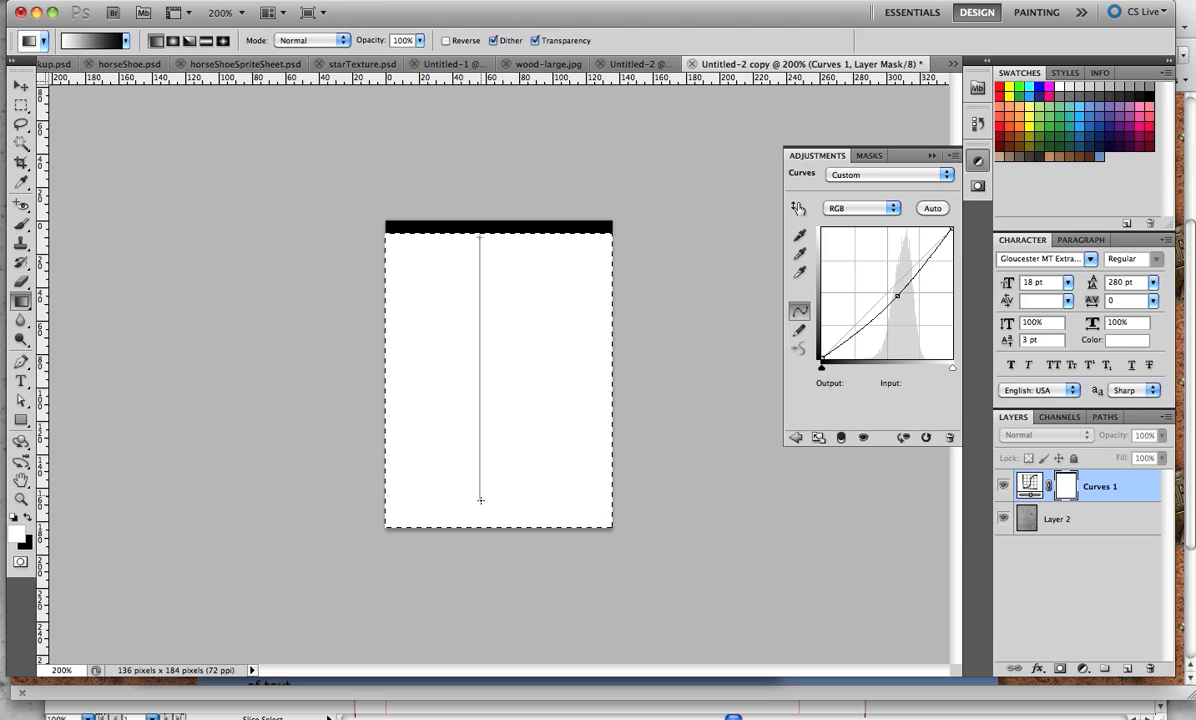
drag(481, 508, 481, 516)
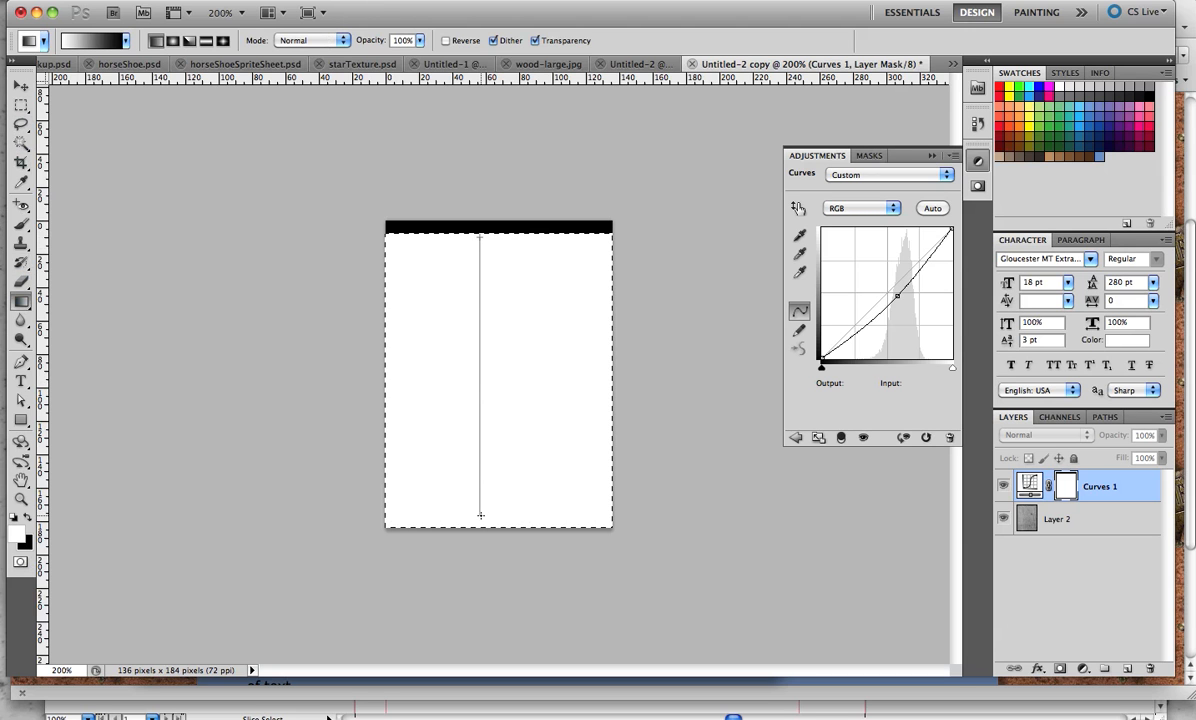
drag(481, 515, 481, 515)
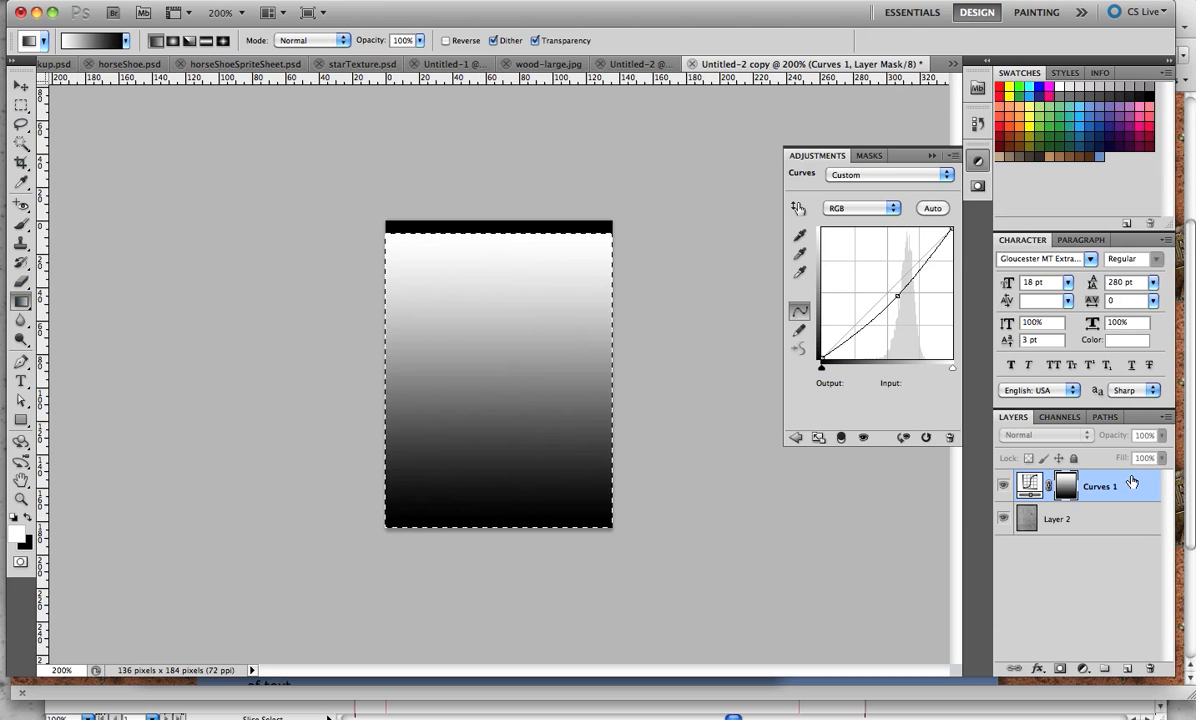
alt+click(1066, 488)
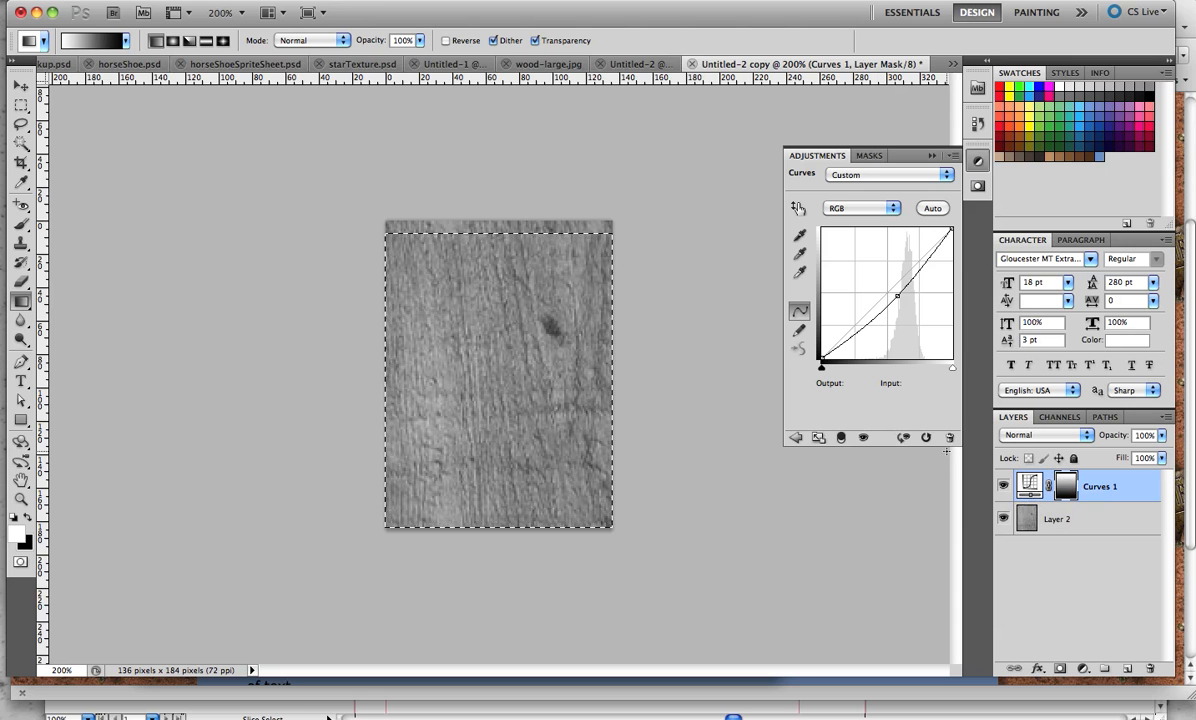
key(super+d)
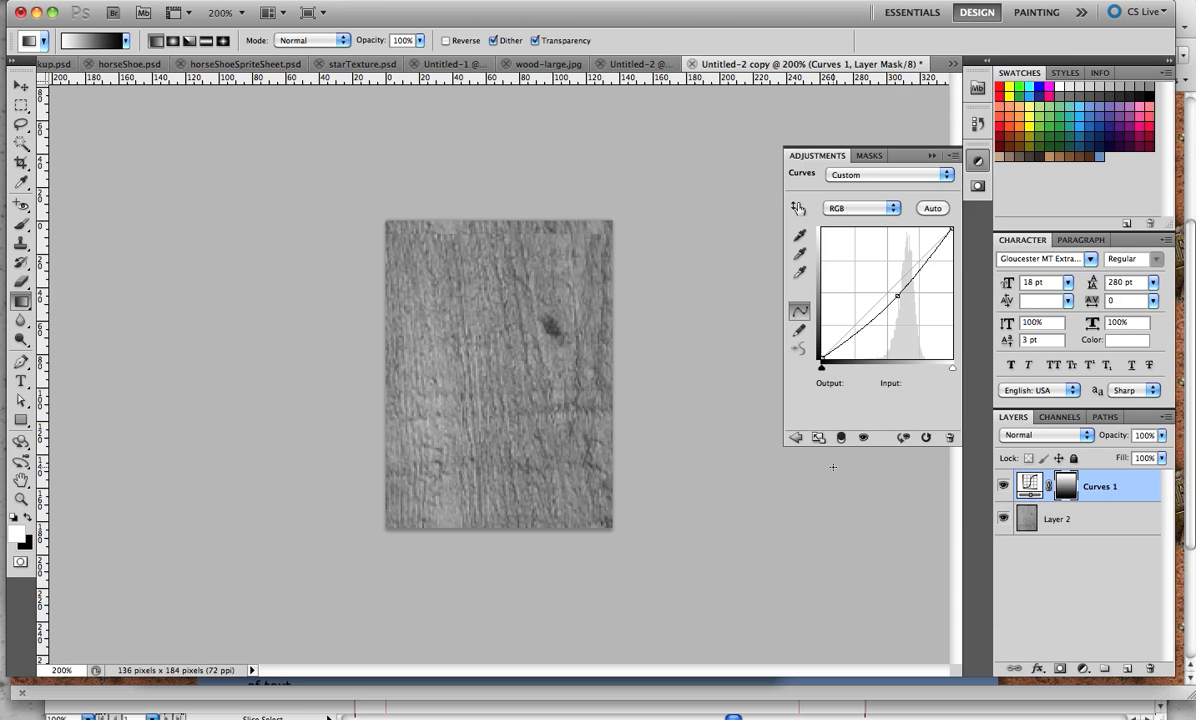
Step: Toggle the Curves 1 layer's visibility repeatedly to compare the seam with and without the adjustment, leaving it visible
click(1004, 487)
click(1004, 487)
click(1004, 487)
click(1004, 487)
click(1004, 487)
click(1004, 487)
click(1004, 487)
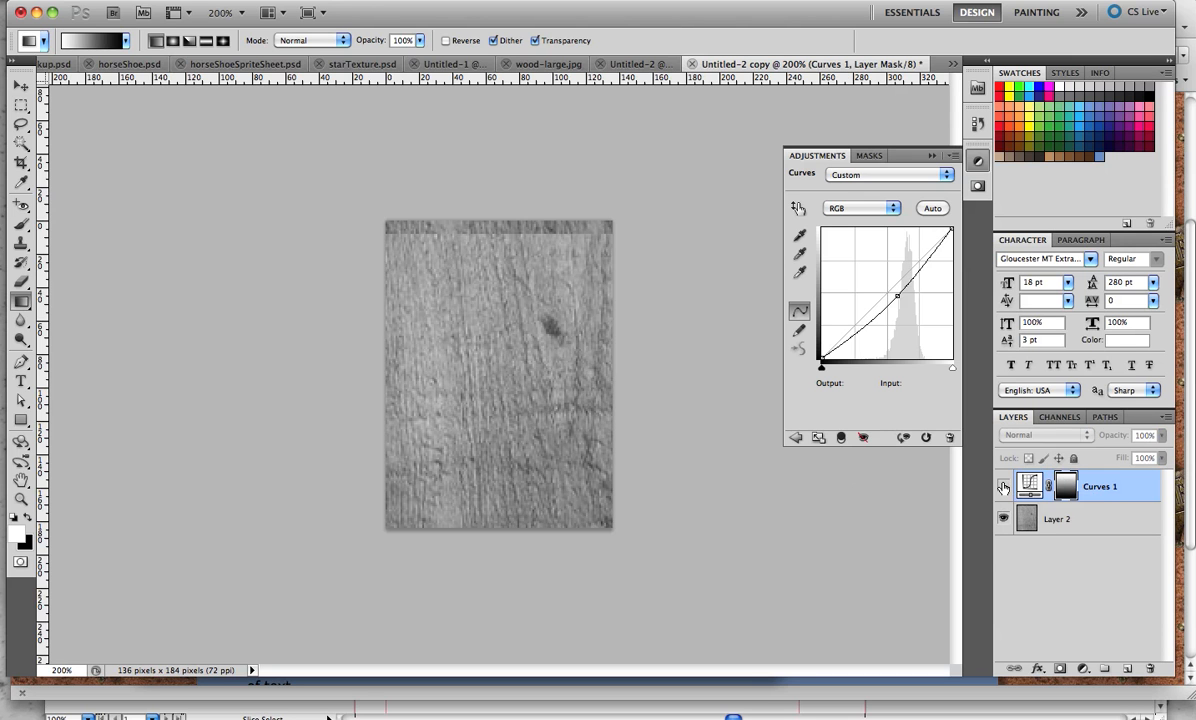
click(1004, 487)
click(1004, 487)
click(1004, 487)
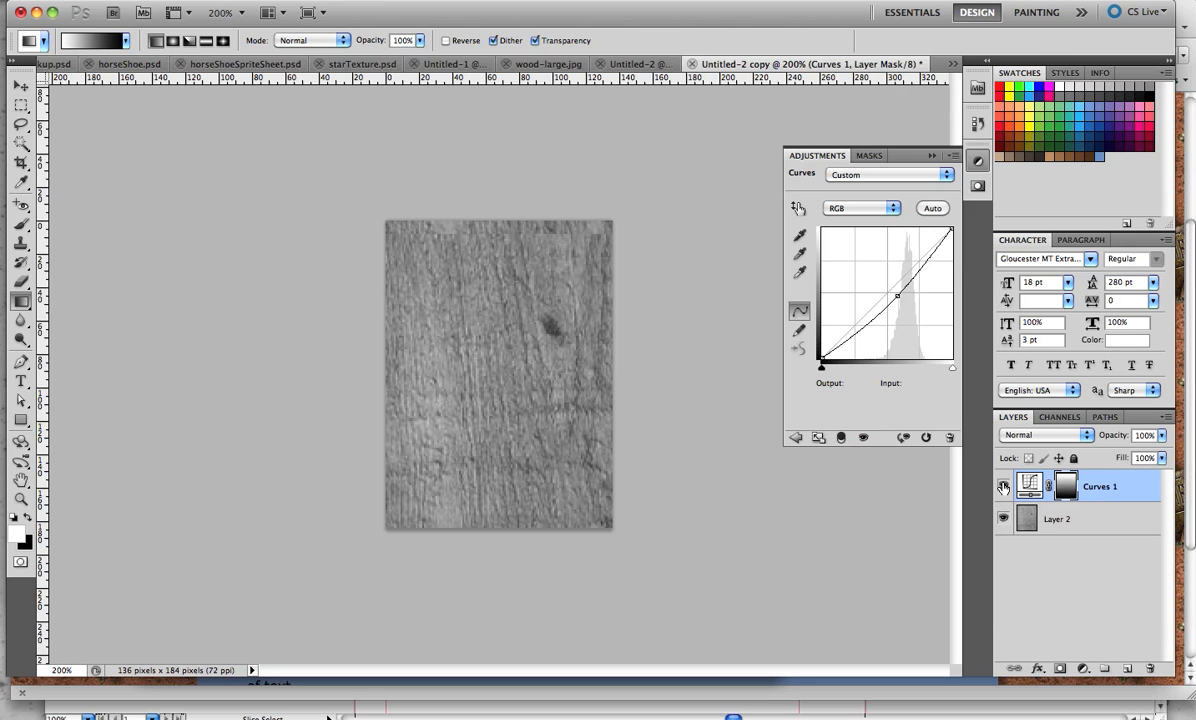
click(1004, 487)
click(1004, 487)
click(1004, 487)
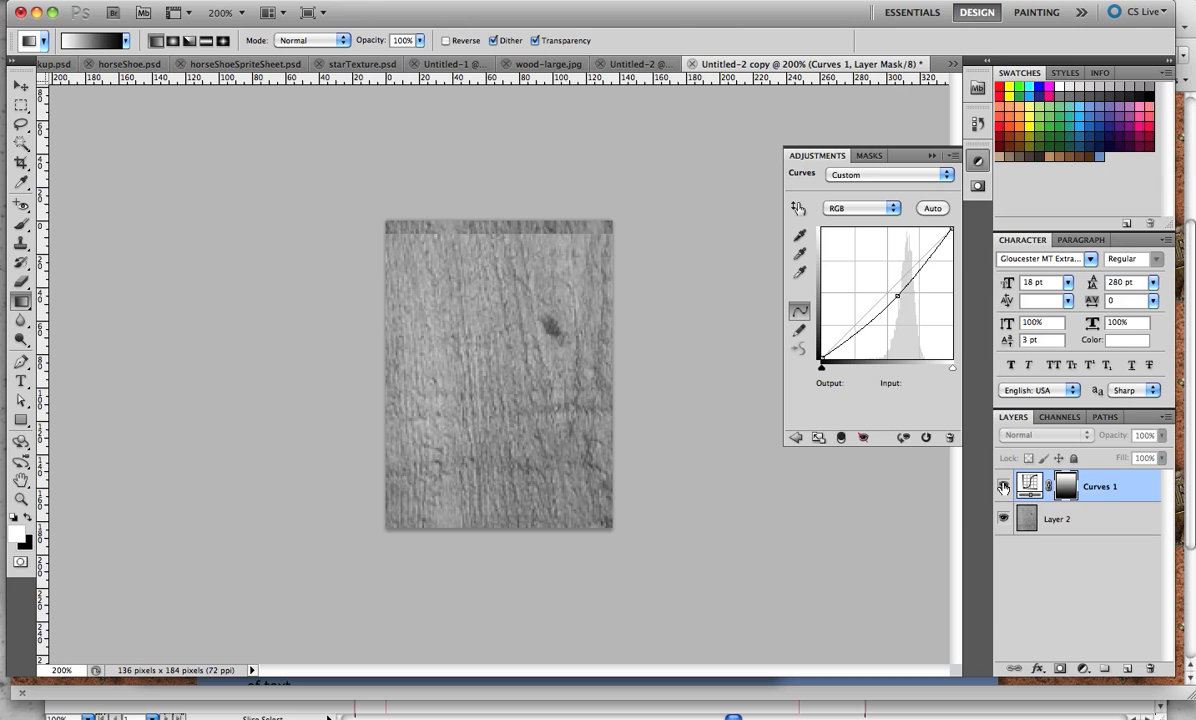
click(1004, 487)
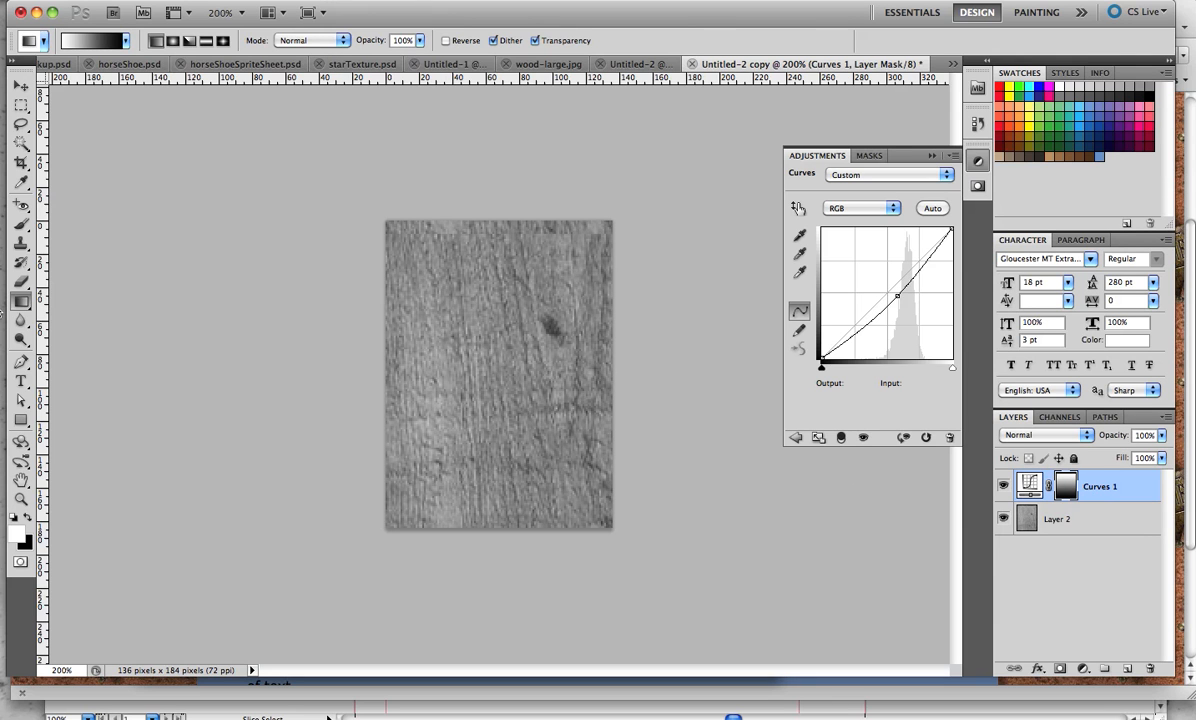
Step: Try to clone nearby wood grain over the dark knot with the Clone Stamp while the Curves 1 mask is active
click(20, 246)
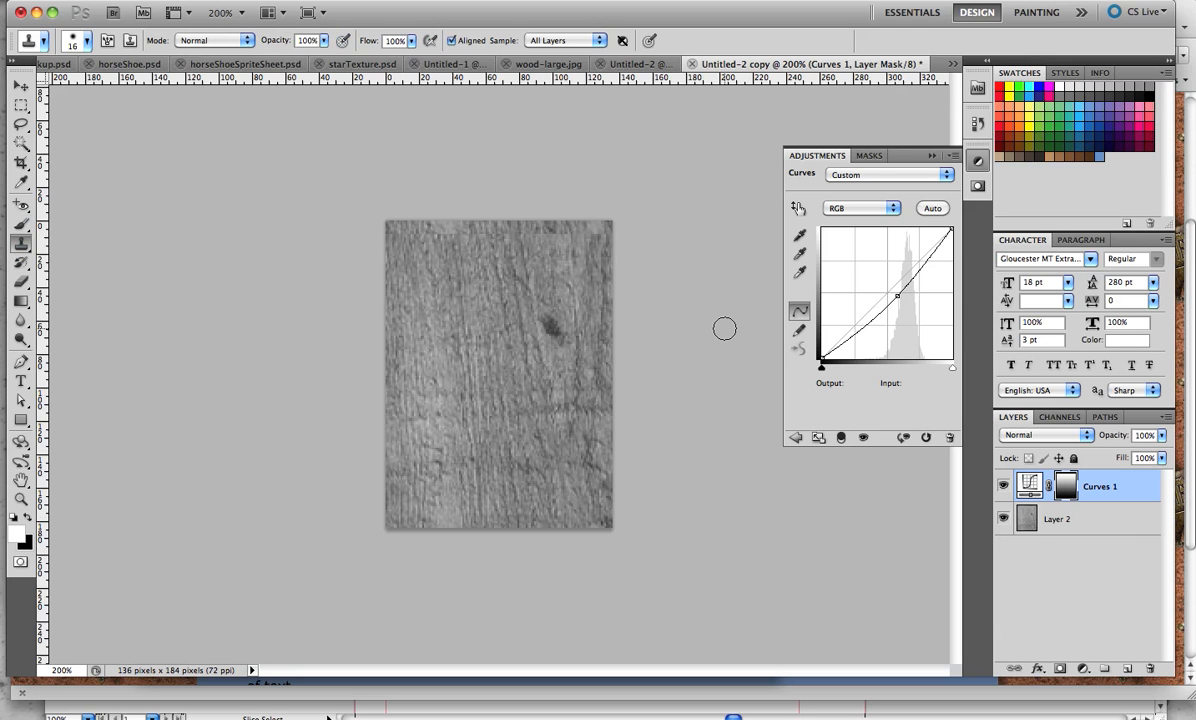
alt+click(514, 309)
click(547, 327)
mouse_move(543, 255)
mouse_down()
mouse_move(558, 335)
mouse_move(547, 325)
mouse_up()
alt+click(545, 260)
click(552, 323)
click(552, 325)
key(super+z)
Step: Flatten the image and clone clean wood grain over the dark knot and other conspicuous marks in the texture
click(255, 0)
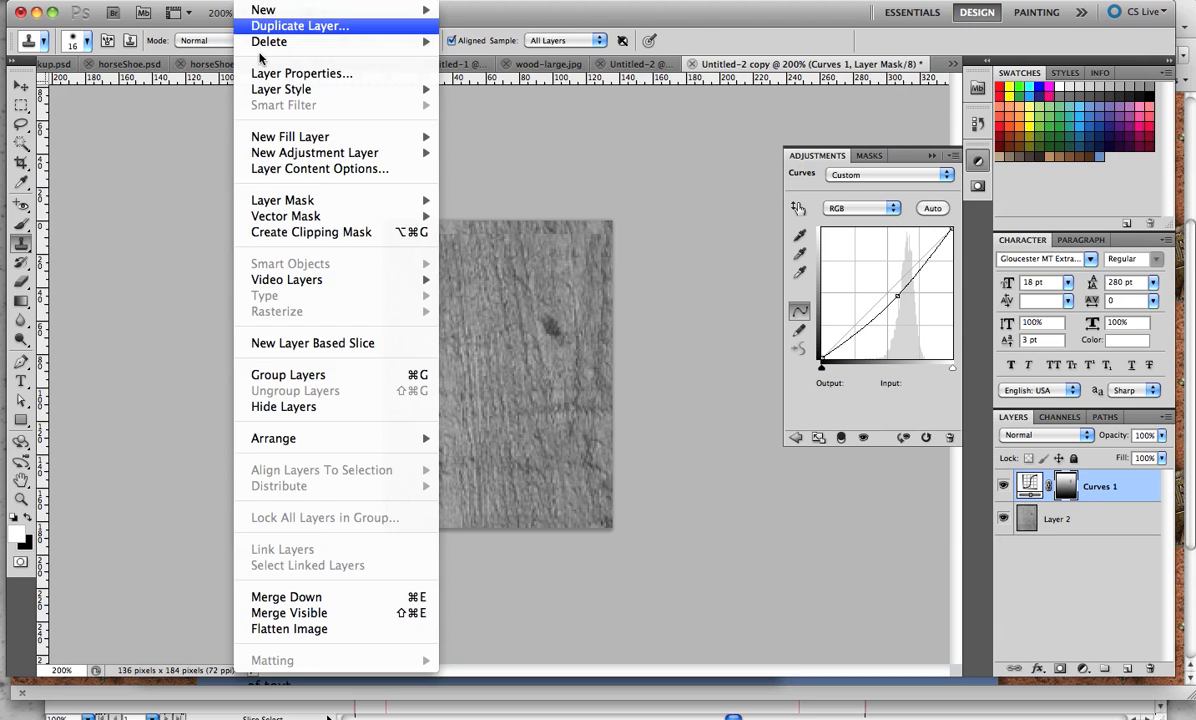
click(282, 628)
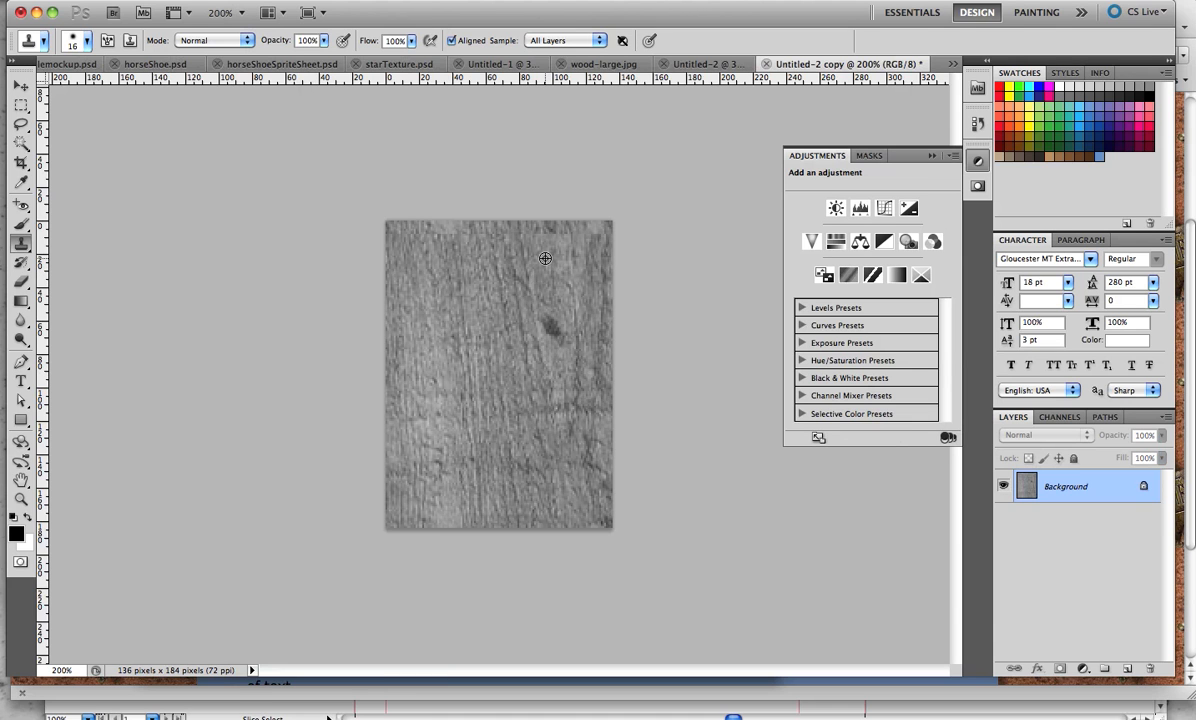
drag(545, 259, 546, 499)
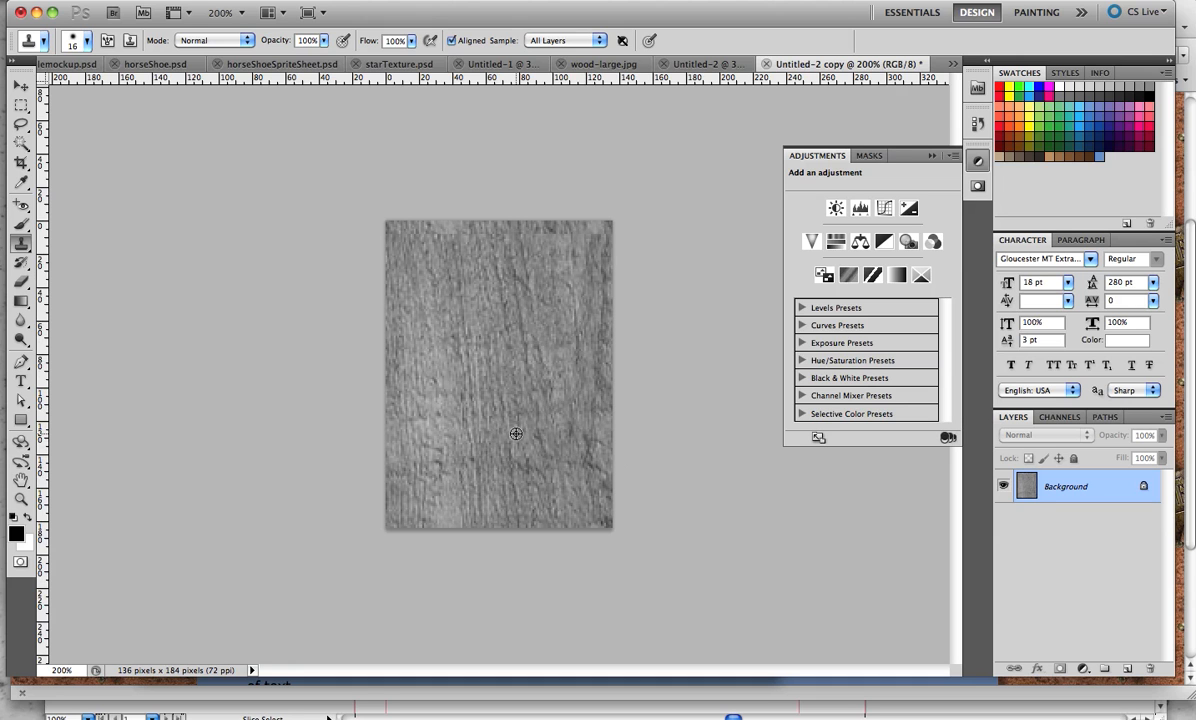
click(591, 463)
click(537, 374)
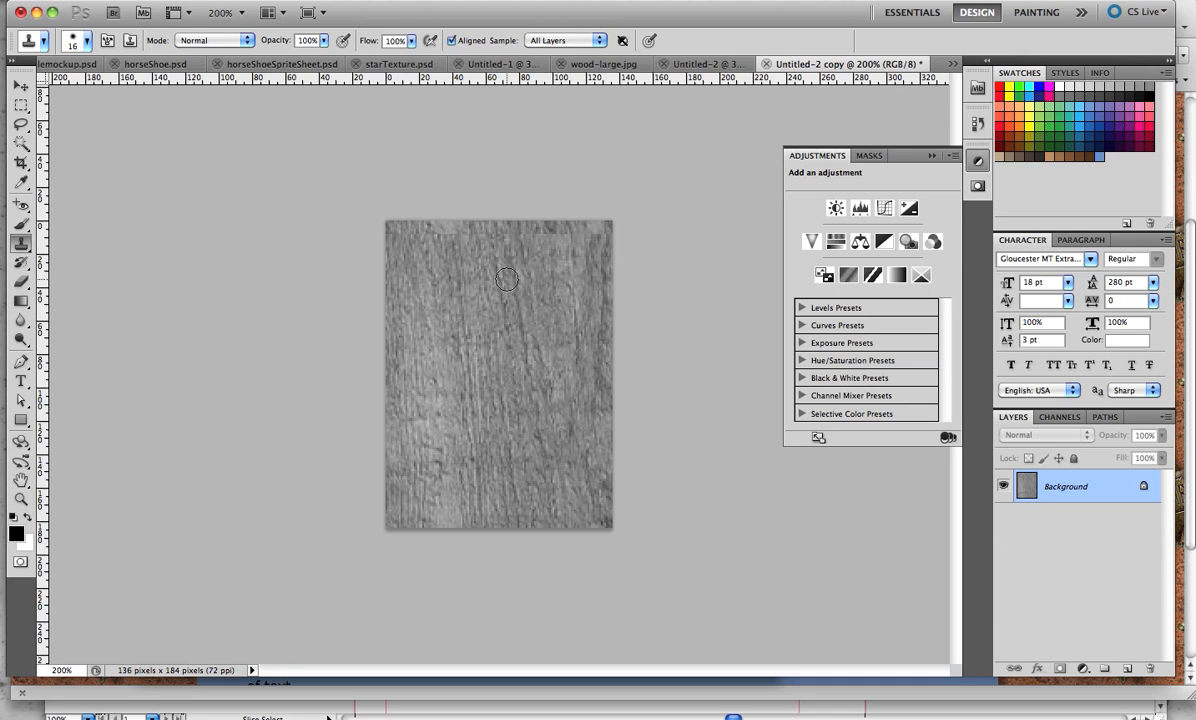
click(415, 427)
drag(440, 436, 434, 480)
Step: Offset the texture vertically by -119 pixels with wrap around, leaving the horizontal offset at 0
click(351, 0)
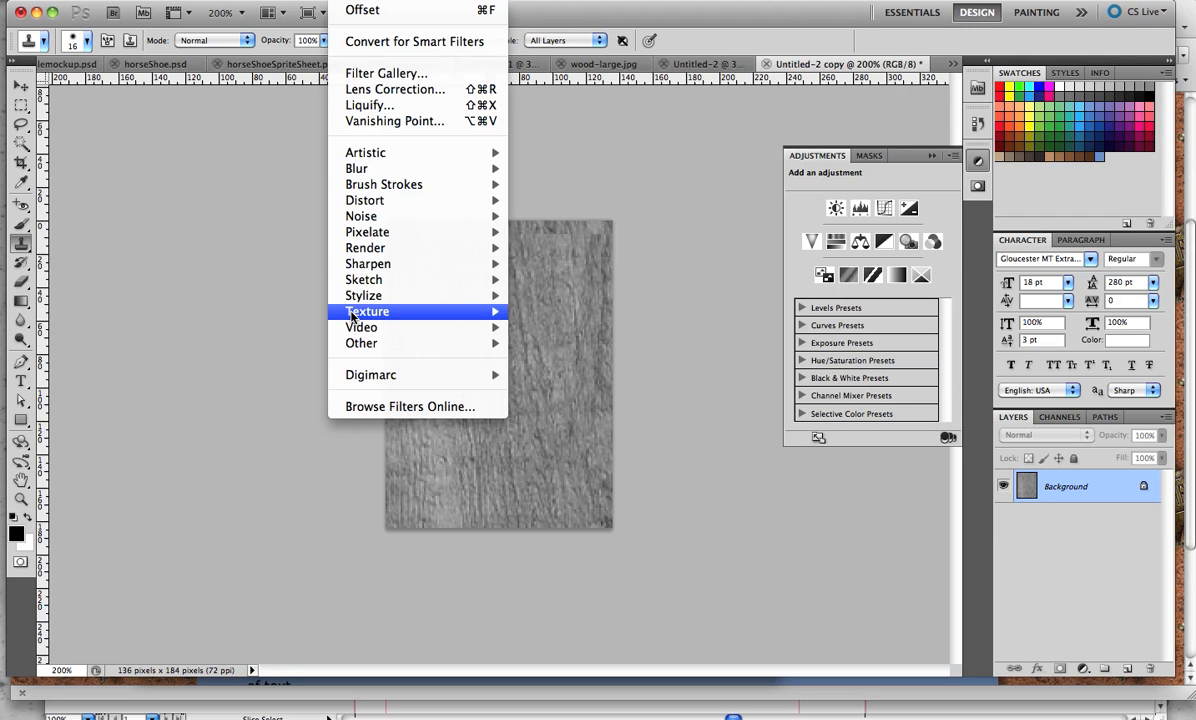
mouse_move(360, 344)
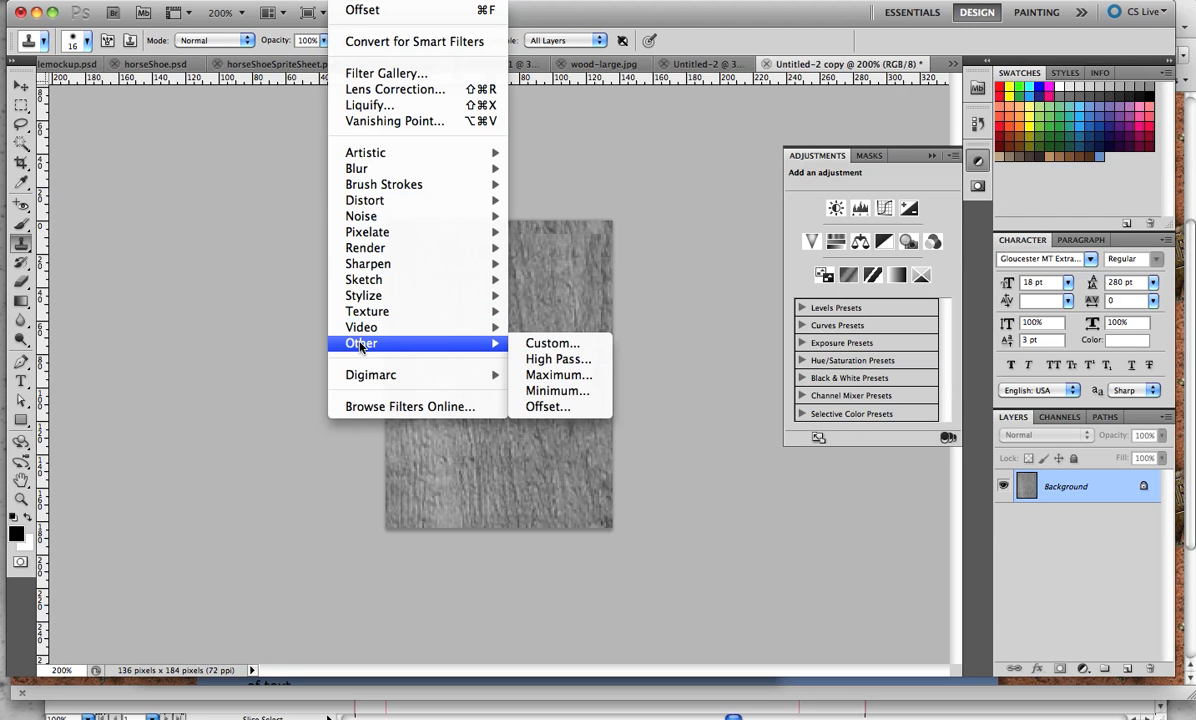
click(548, 406)
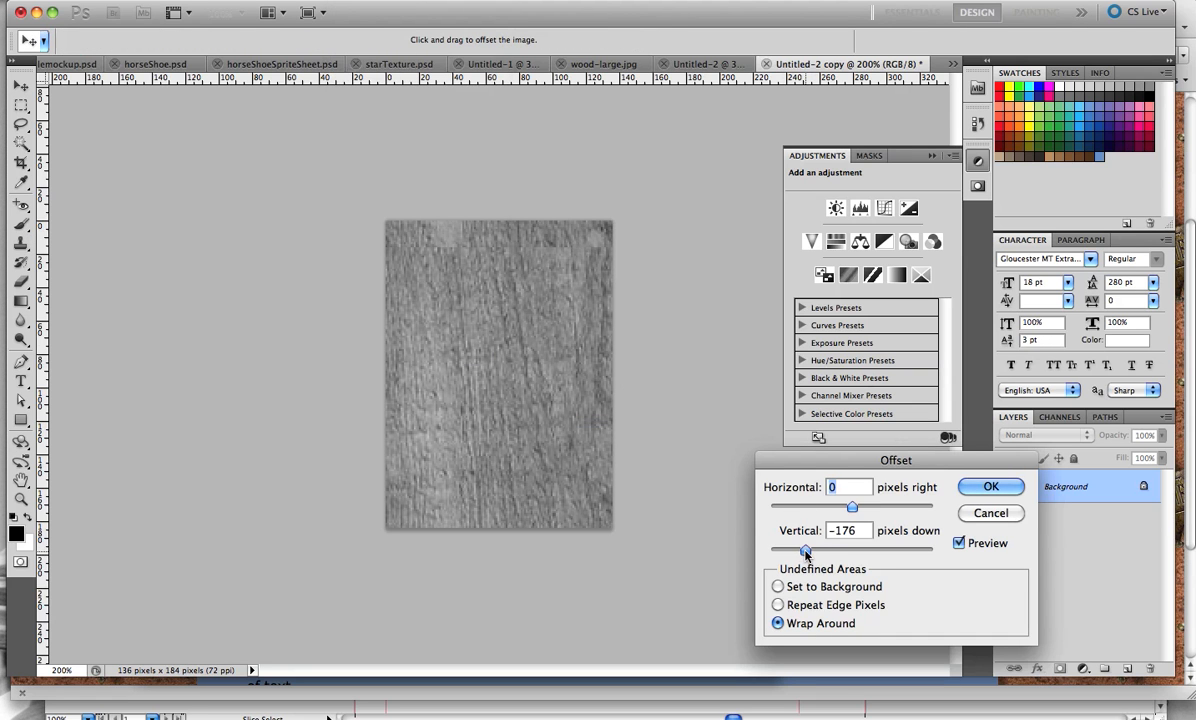
drag(806, 552, 820, 553)
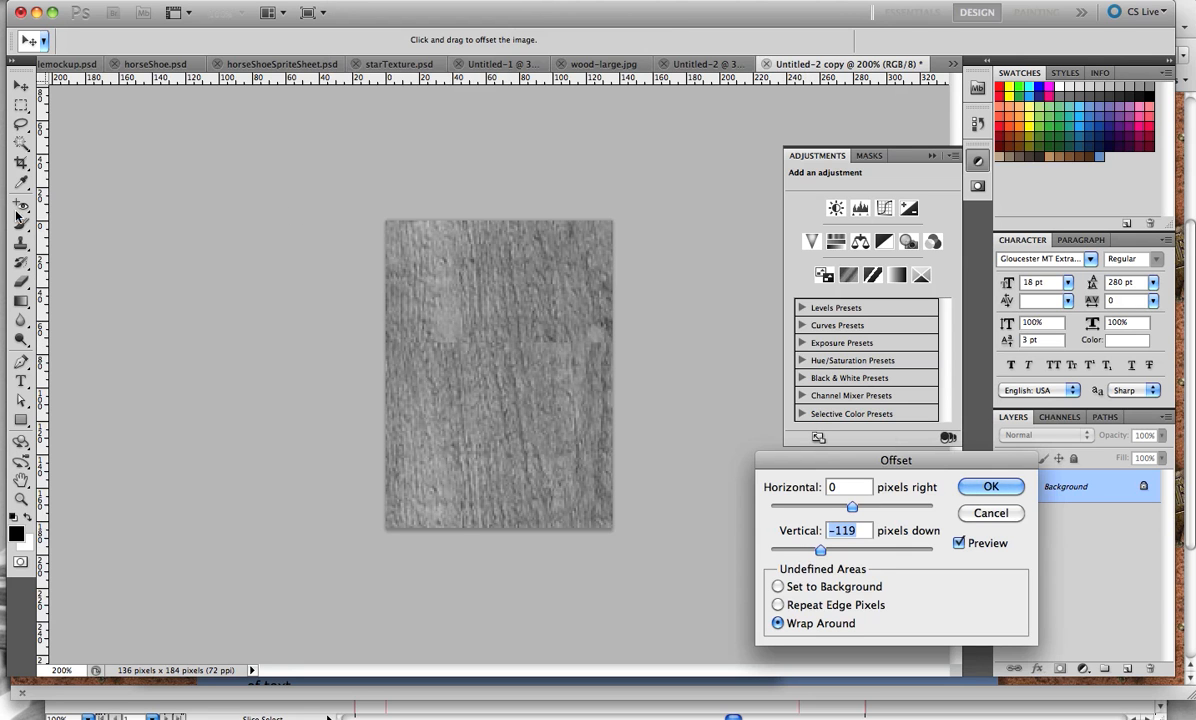
click(990, 486)
Step: Clone clean wood grain over the horizontal seam and the light patches along it with the Clone Stamp
key(s)
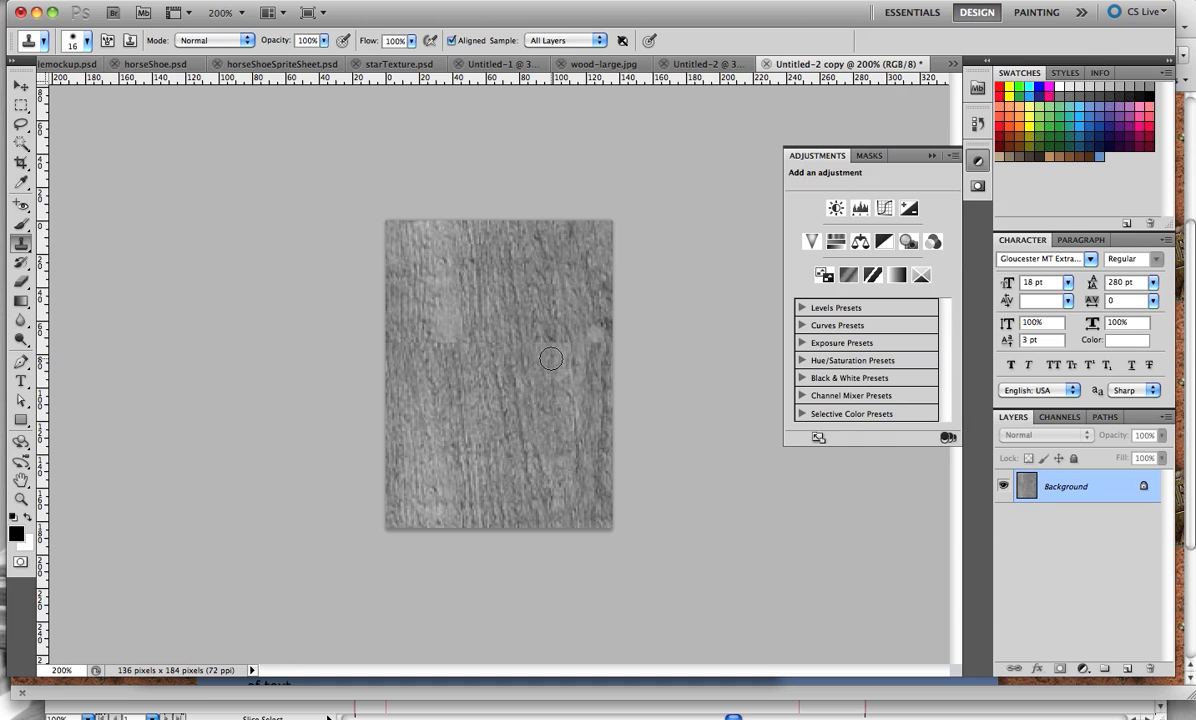
alt+click(587, 402)
click(593, 335)
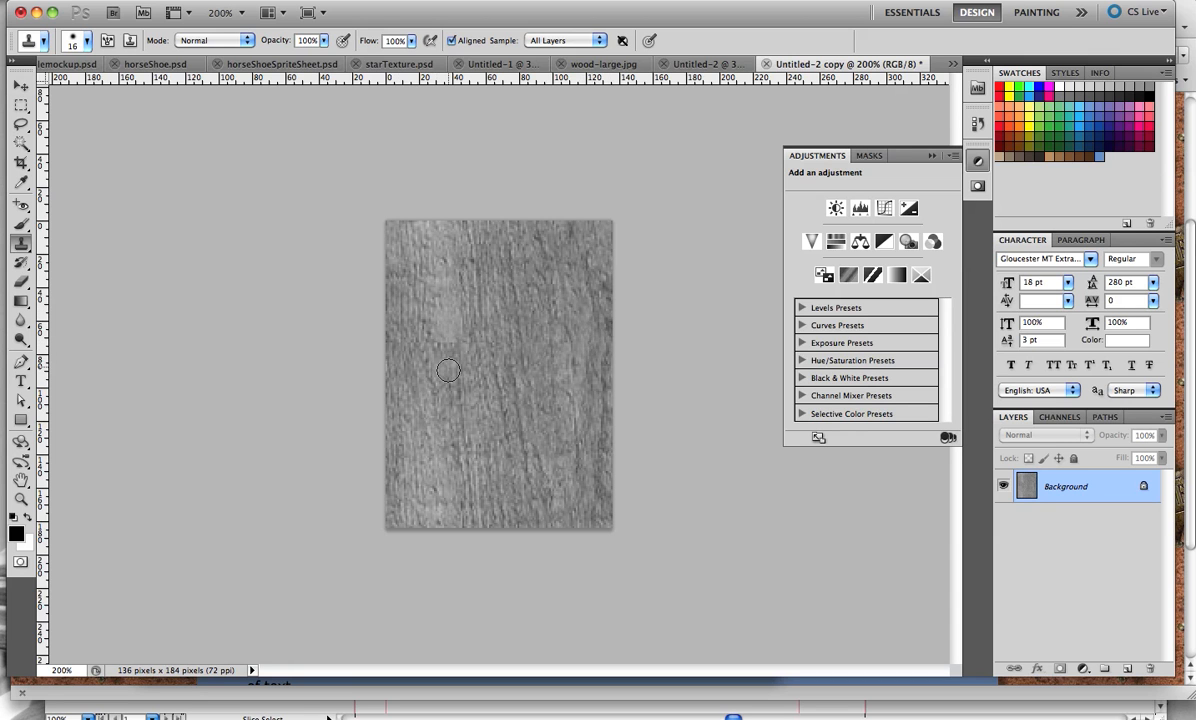
drag(455, 412, 418, 263)
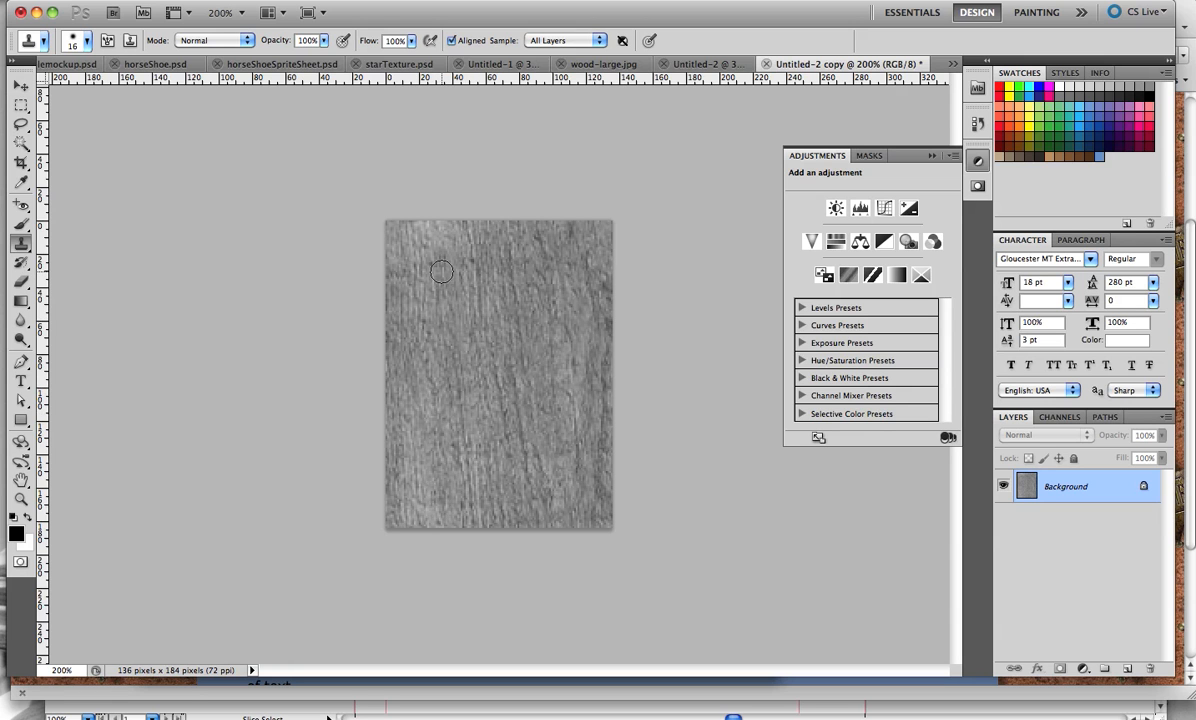
alt+click(425, 322)
drag(432, 233, 426, 232)
drag(509, 360, 520, 435)
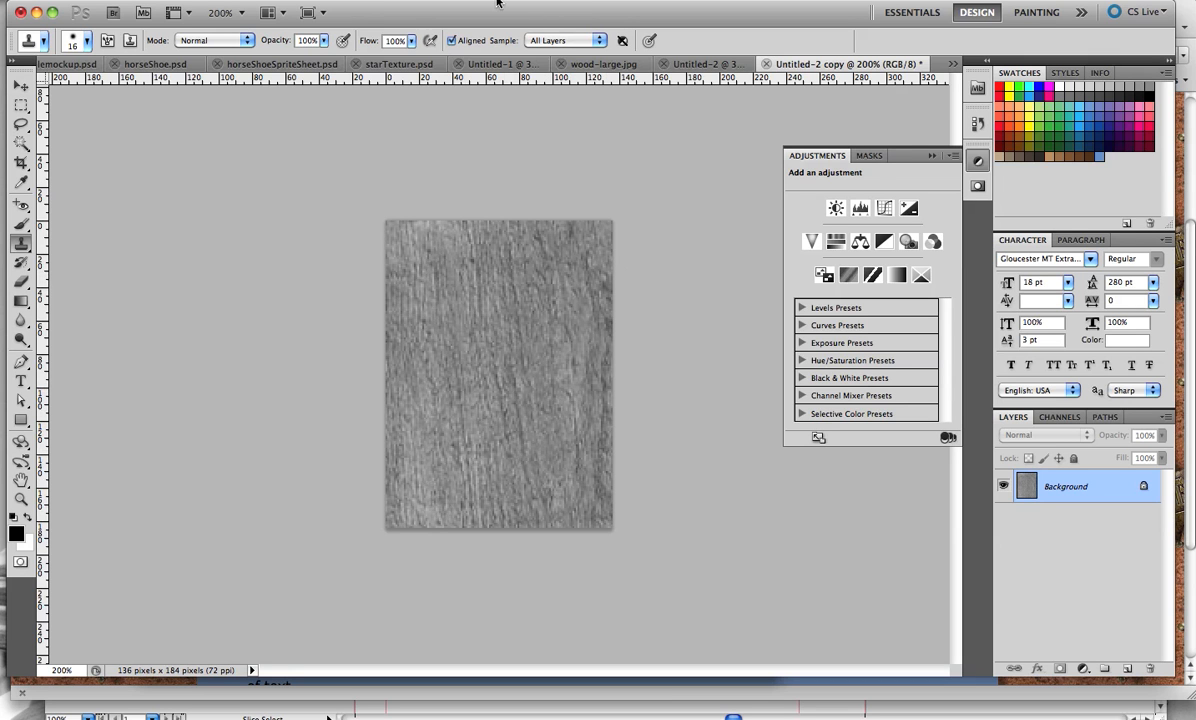
Step: Offset the texture horizontally by -60 pixels and vertically by 0 pixels with wrap around
click(351, 0)
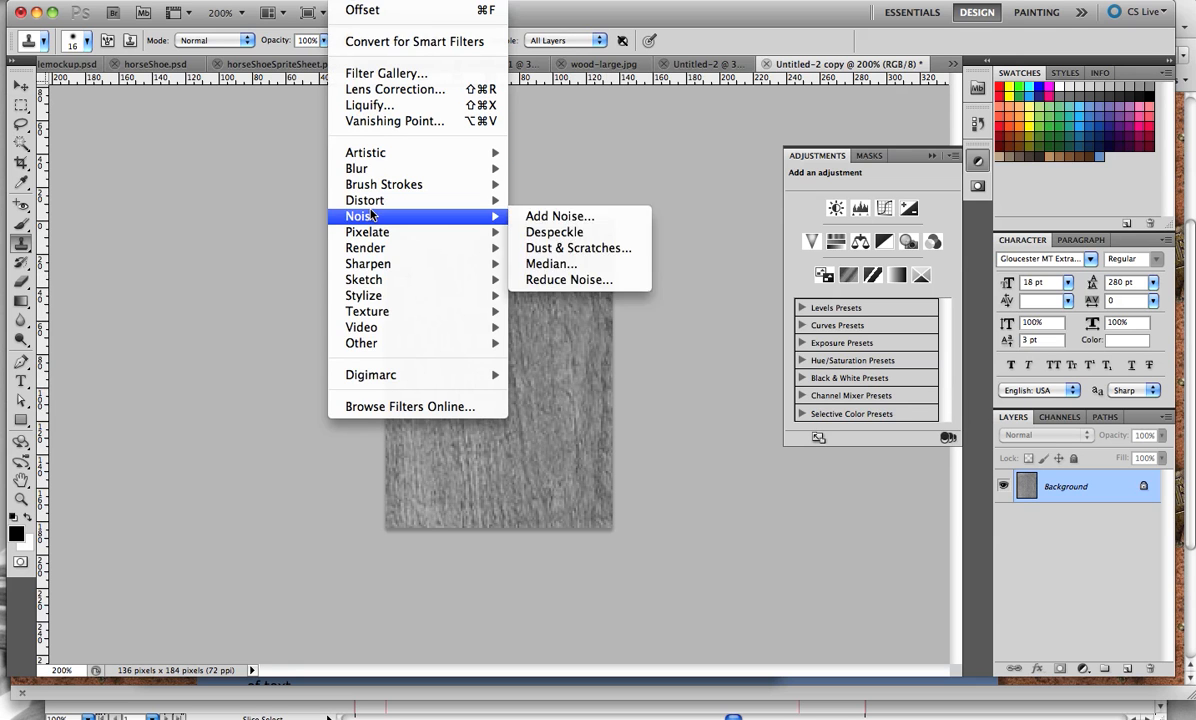
mouse_move(375, 332)
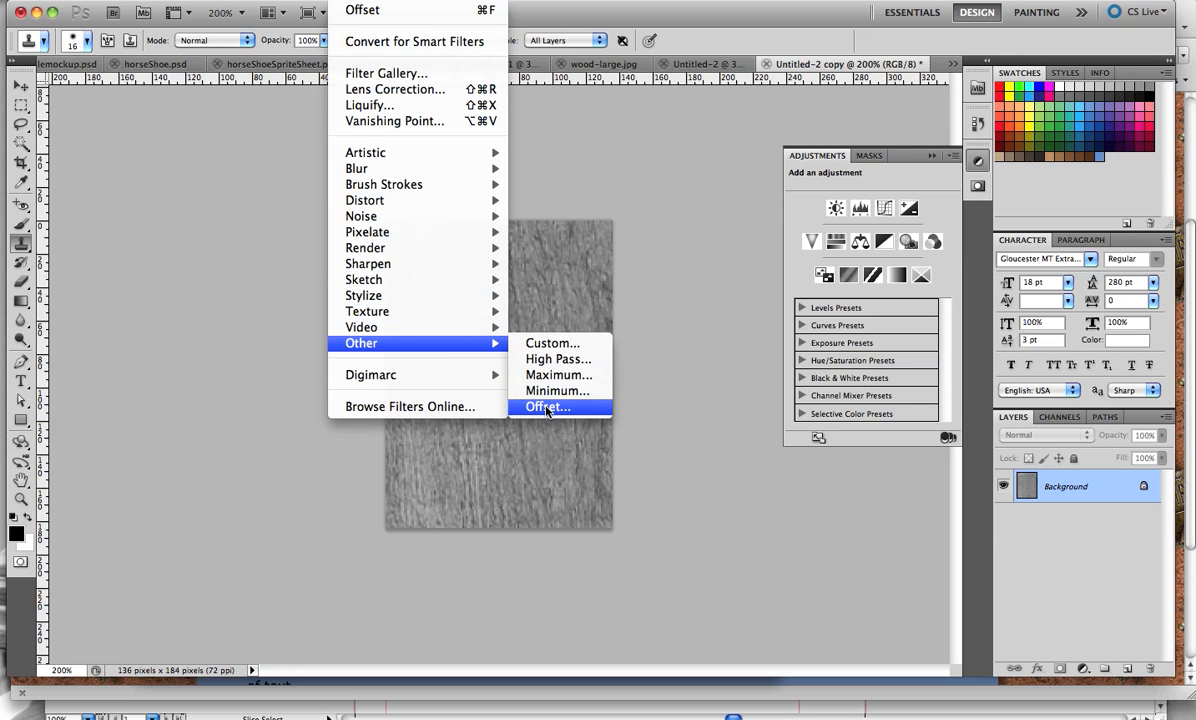
click(547, 407)
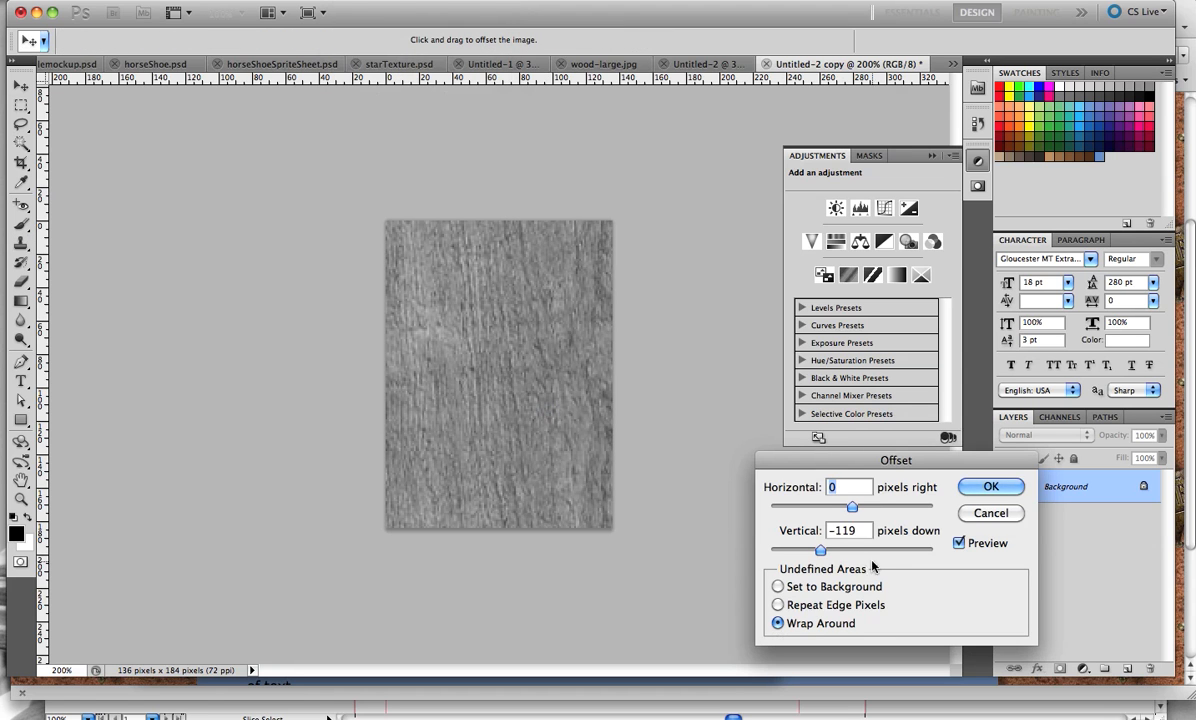
key(Tab)
text(0)
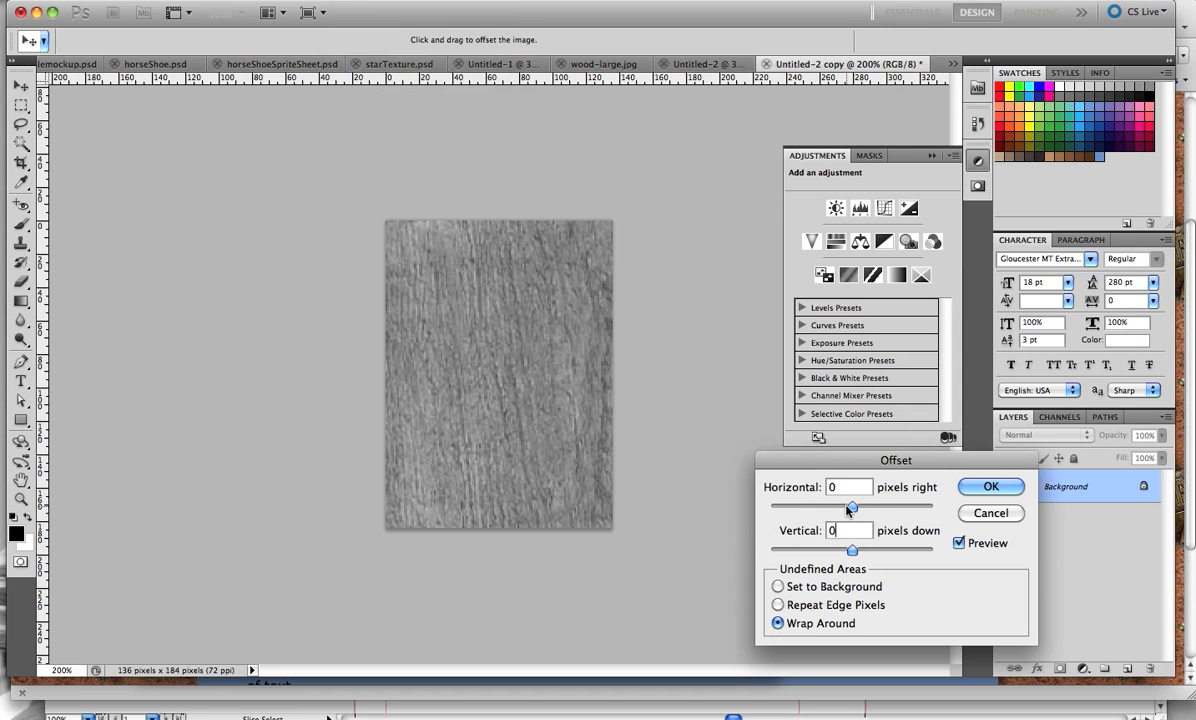
drag(845, 508, 831, 510)
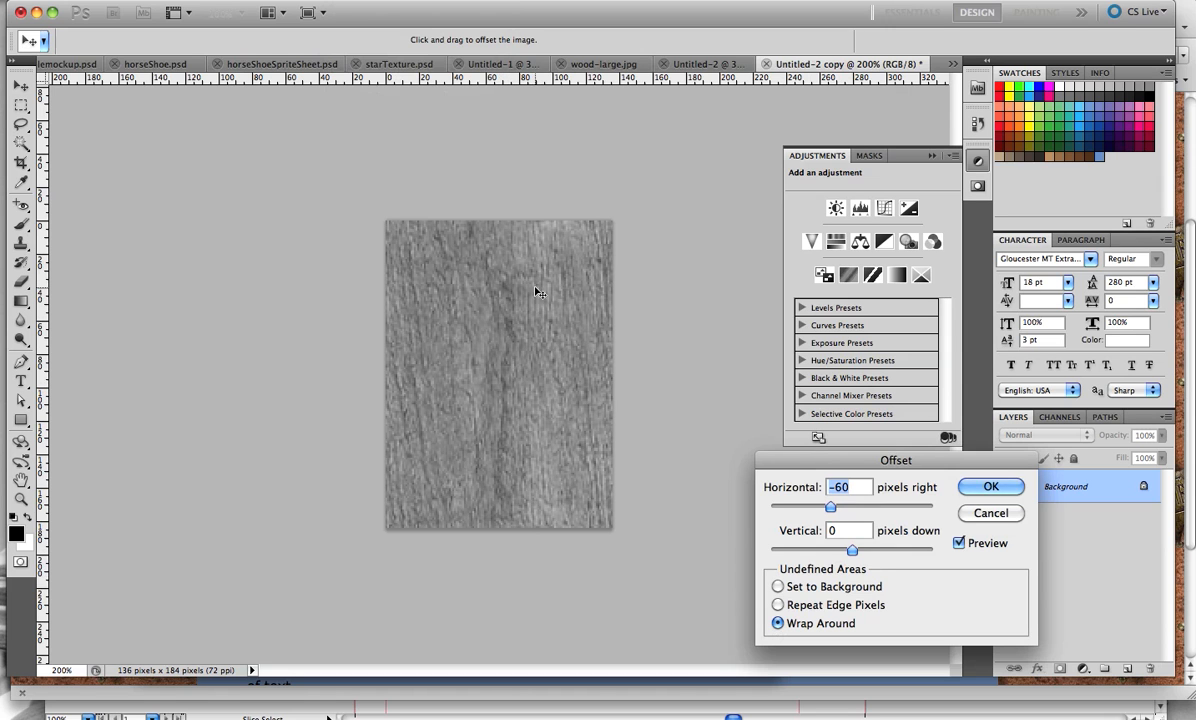
key(alt)
click(985, 487)
Step: Clone lighter wood grain over the dark vertical band at the seam with the Clone Stamp and check its brush settings
key(s)
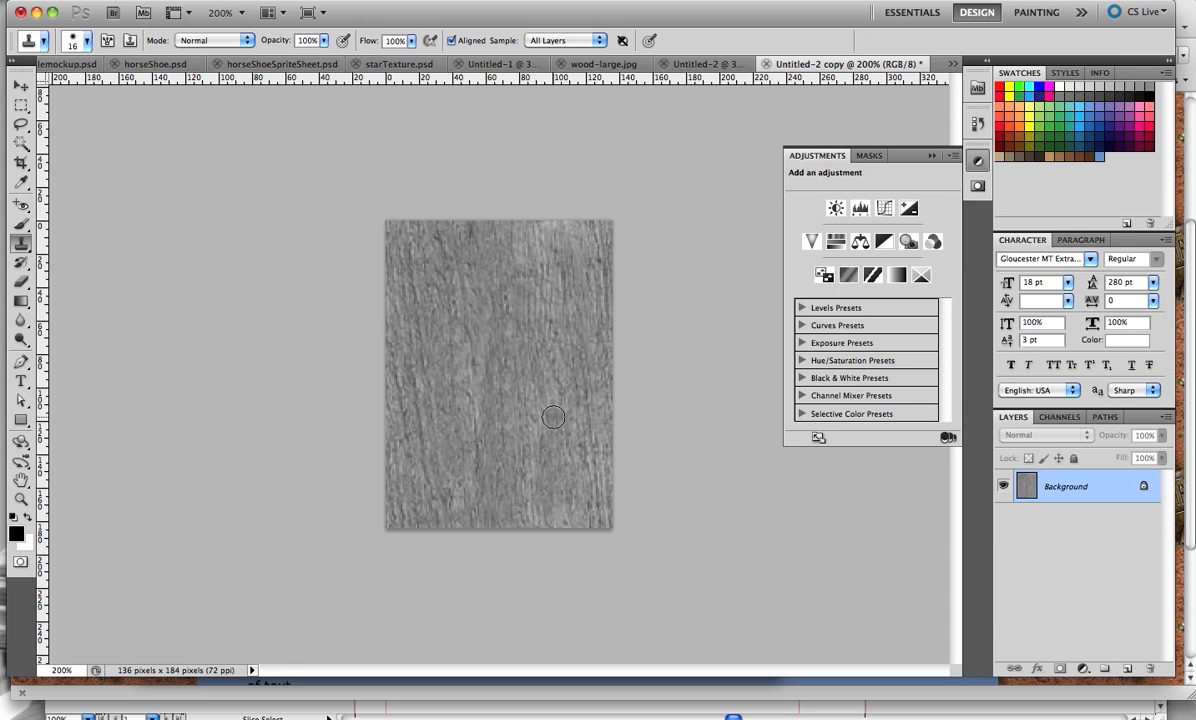
click(70, 44)
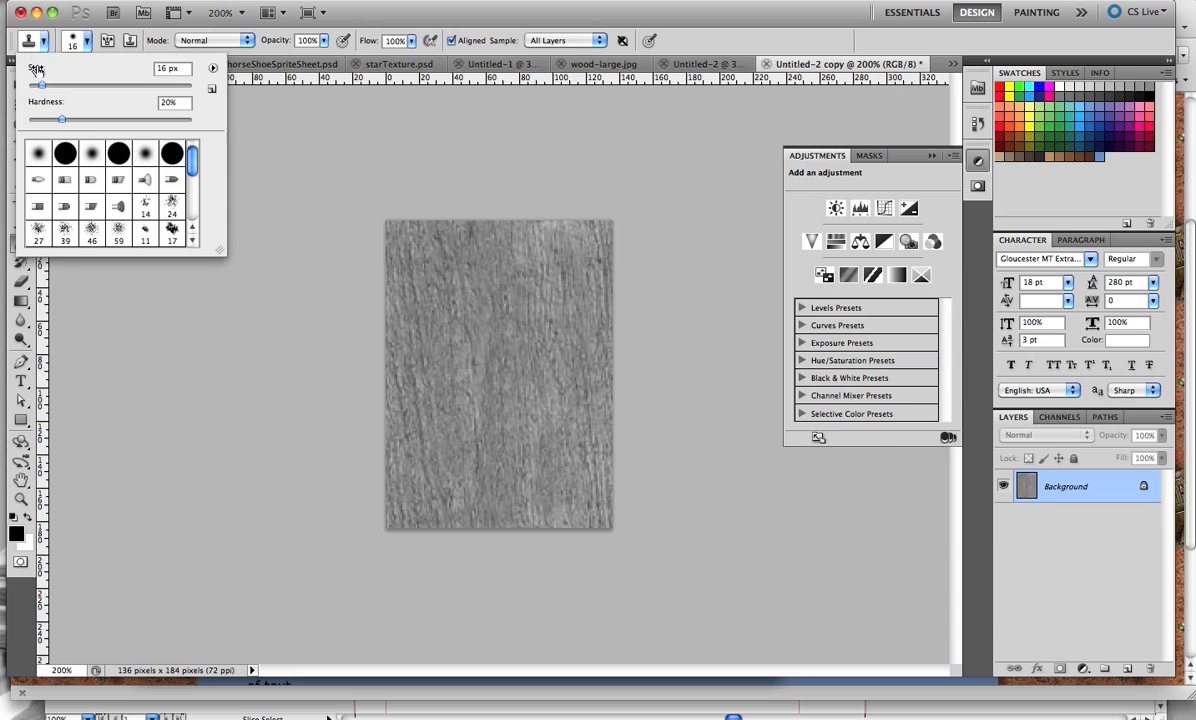
click(253, 302)
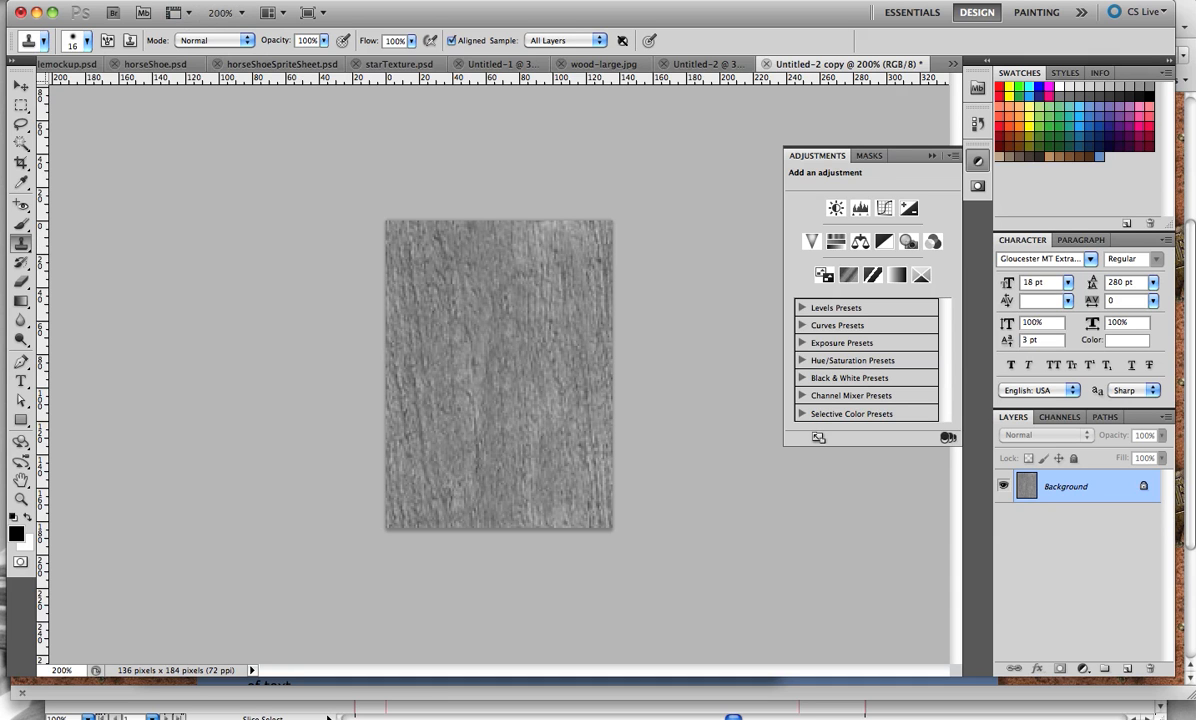
Step: Set the texture's web export format to JPEG and preview the result in the browser
click(128, 0)
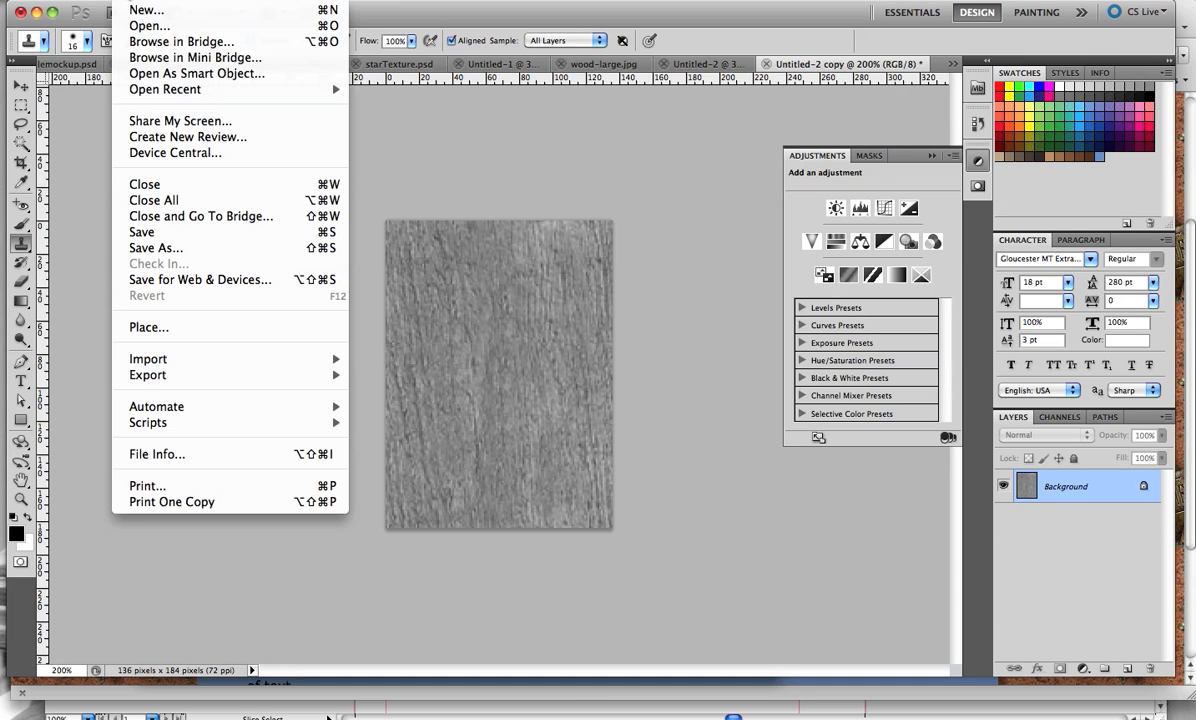
click(160, 281)
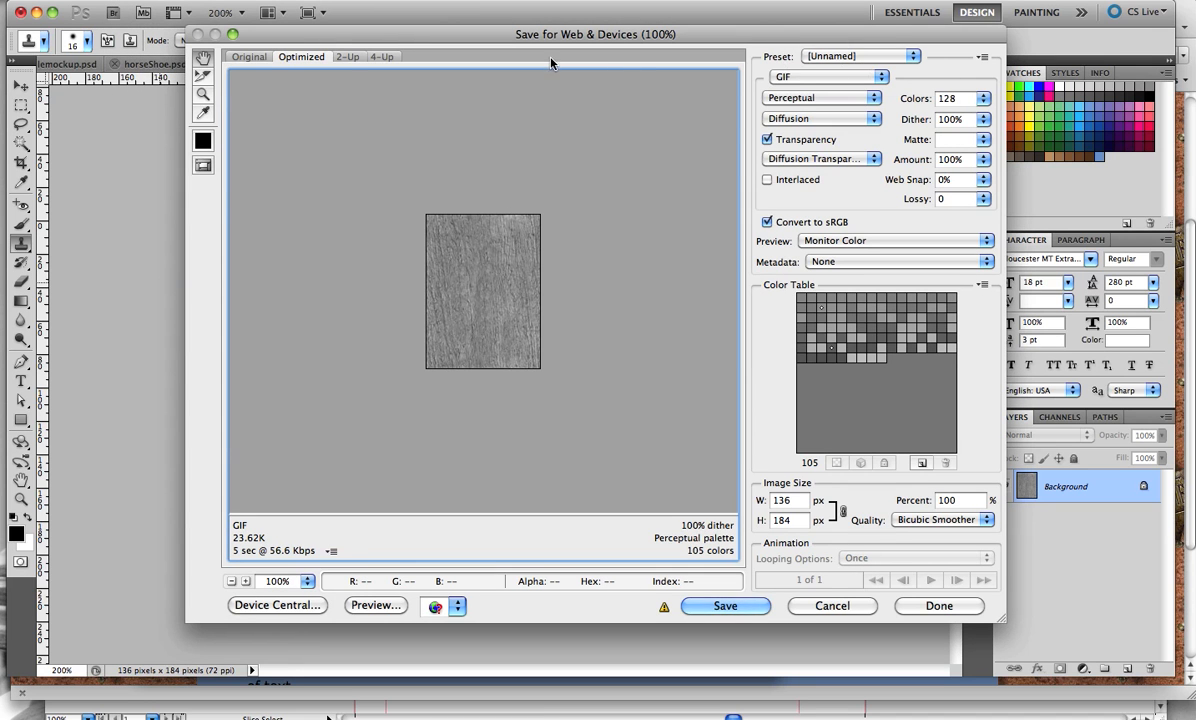
click(803, 77)
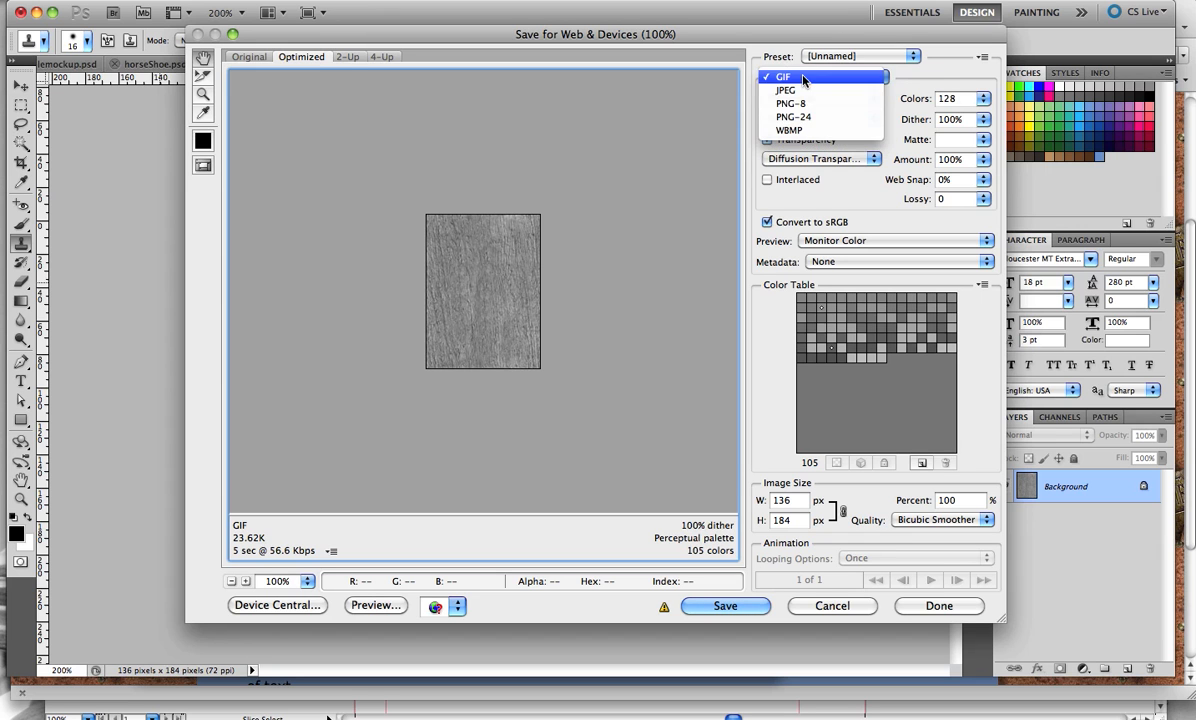
click(782, 92)
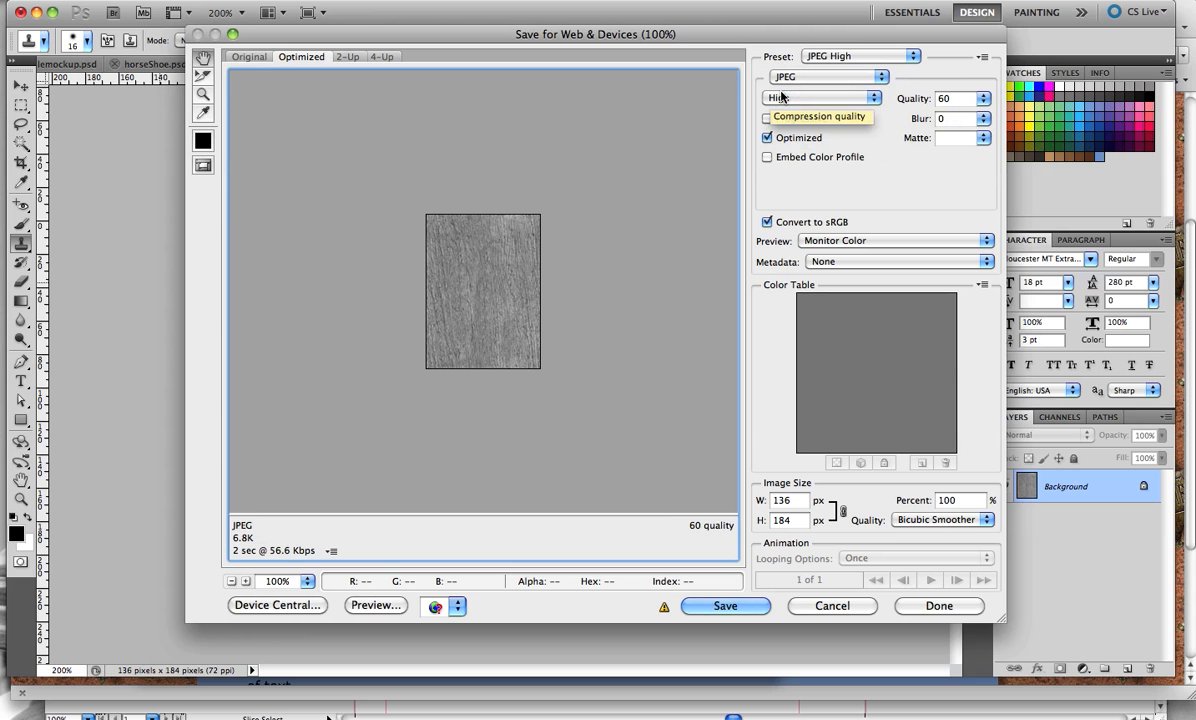
click(372, 605)
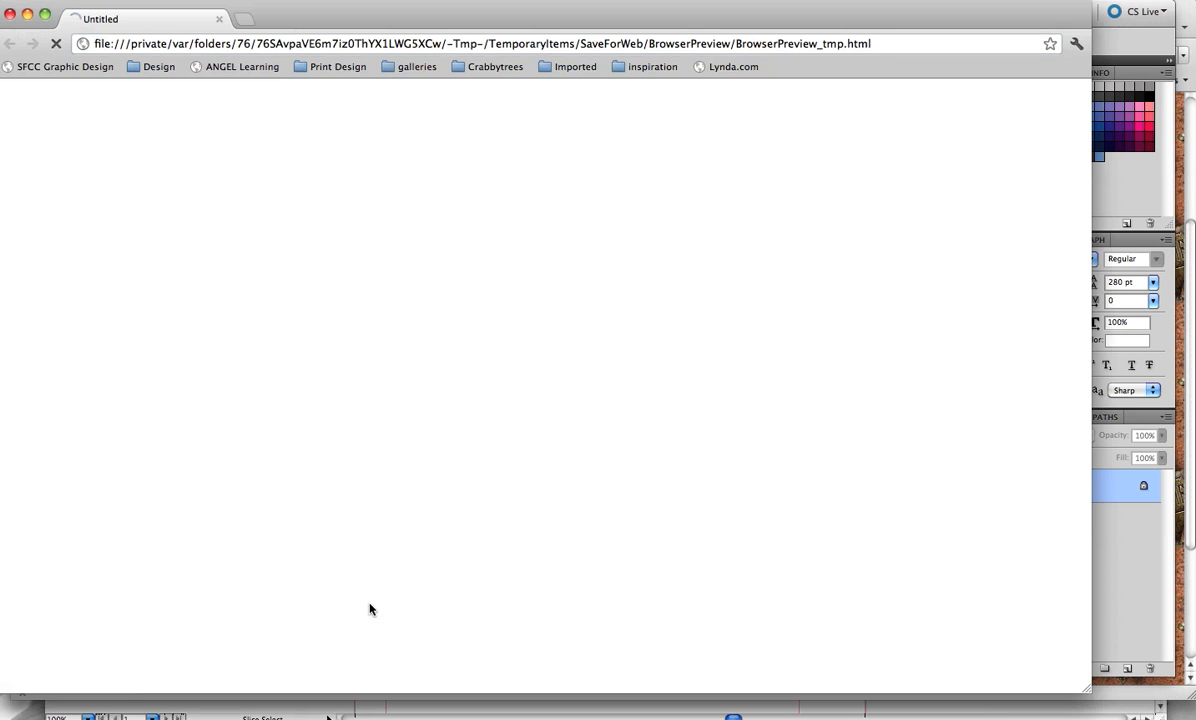